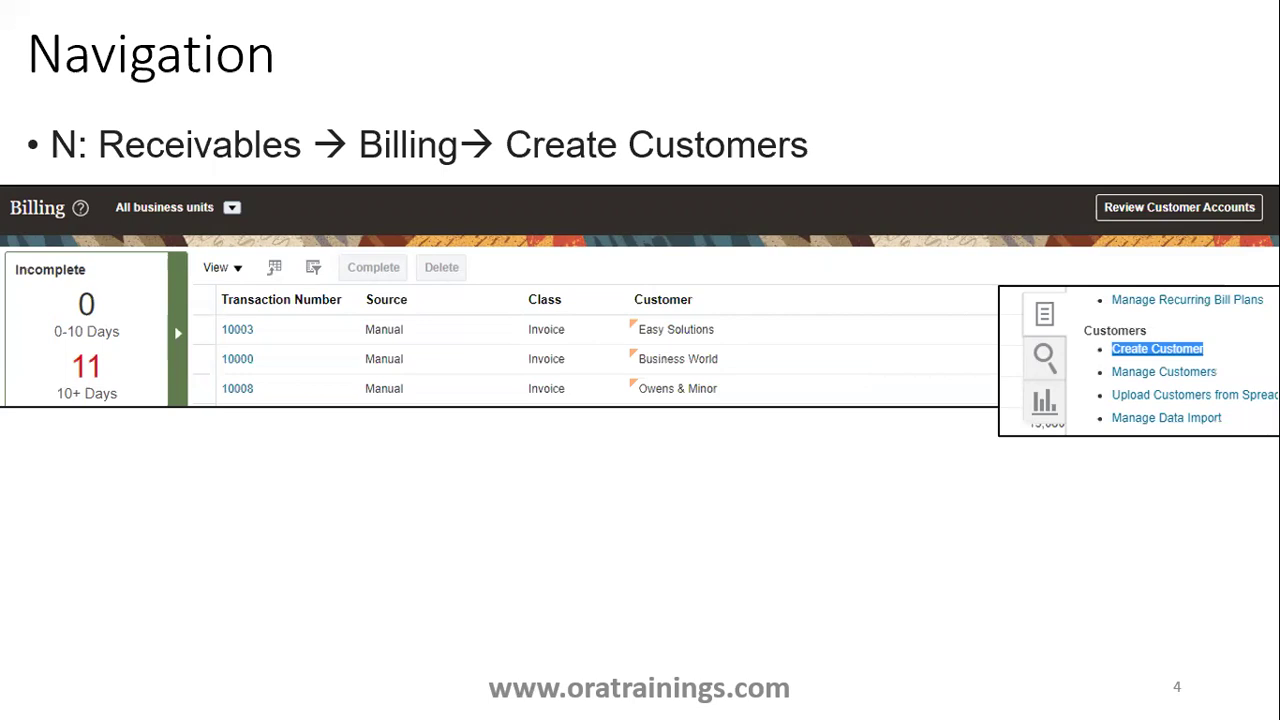
- Switch to Oracle Applications in the browser, go to Receivables Billing, and open the customer creation form in full-screen view
key("alt+Tab")
key("alt+Tab")
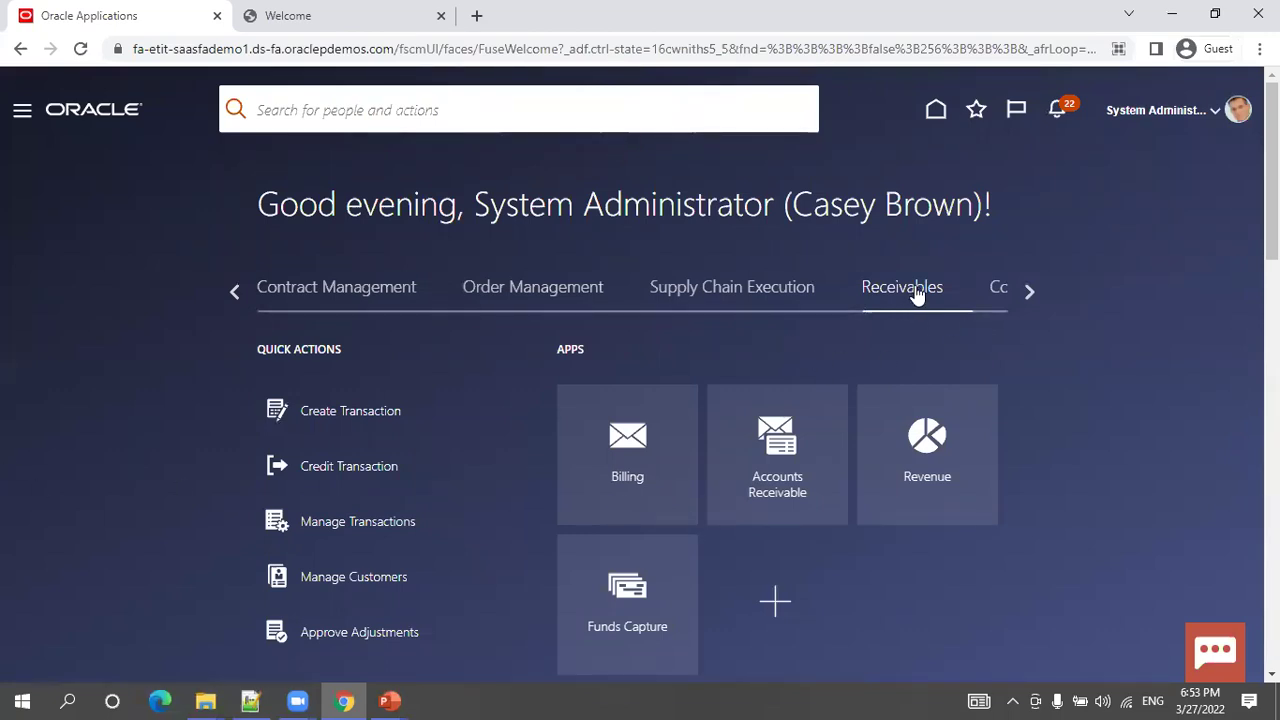
left_click(640, 458)
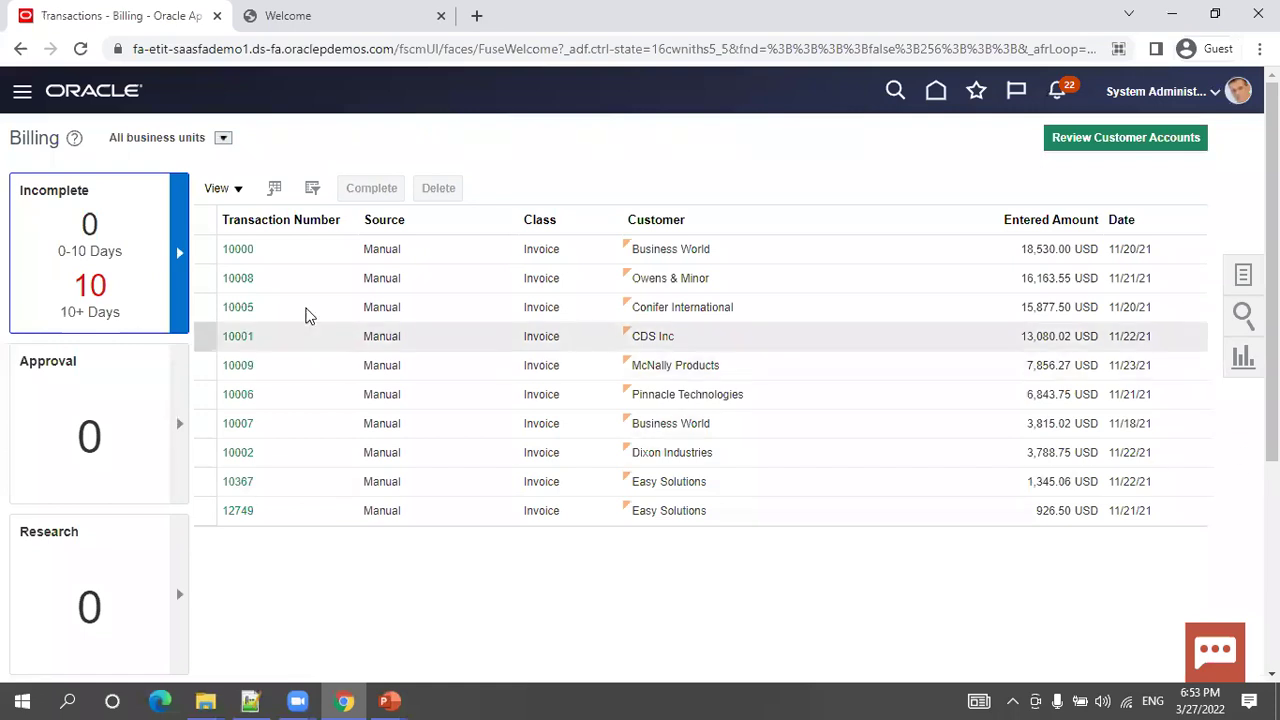
left_click(1241, 277)
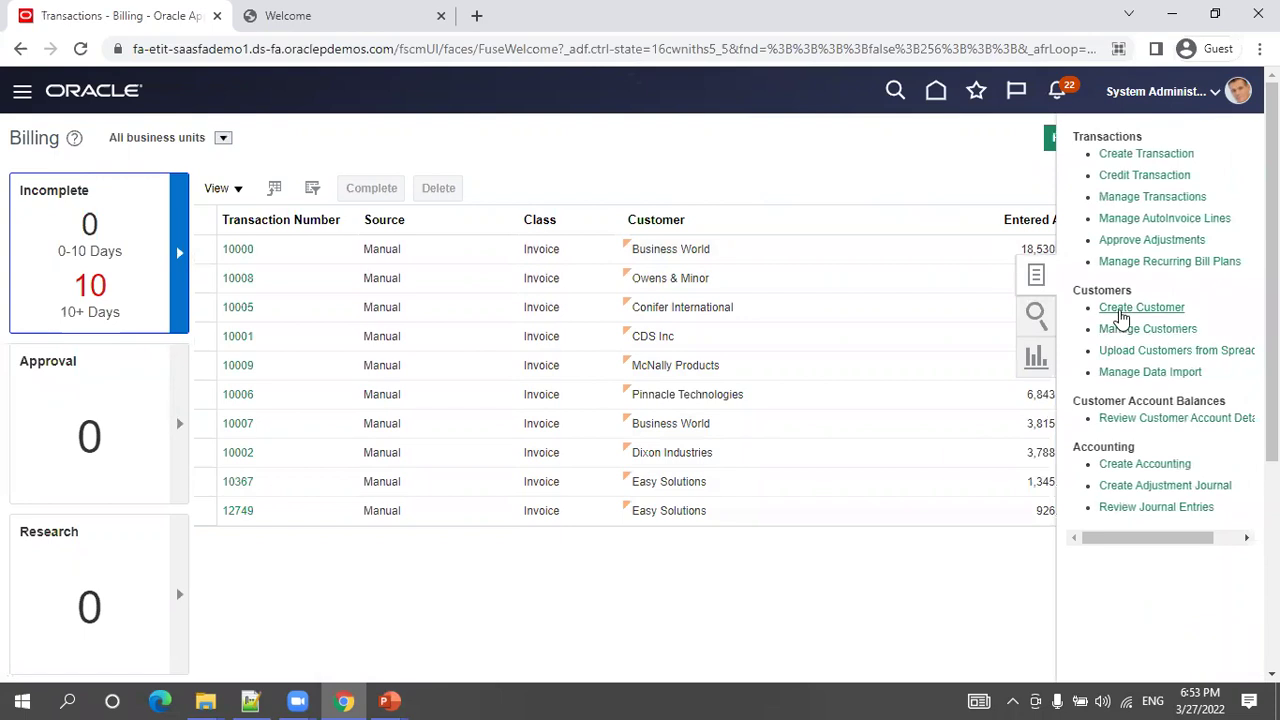
left_click(1120, 307)
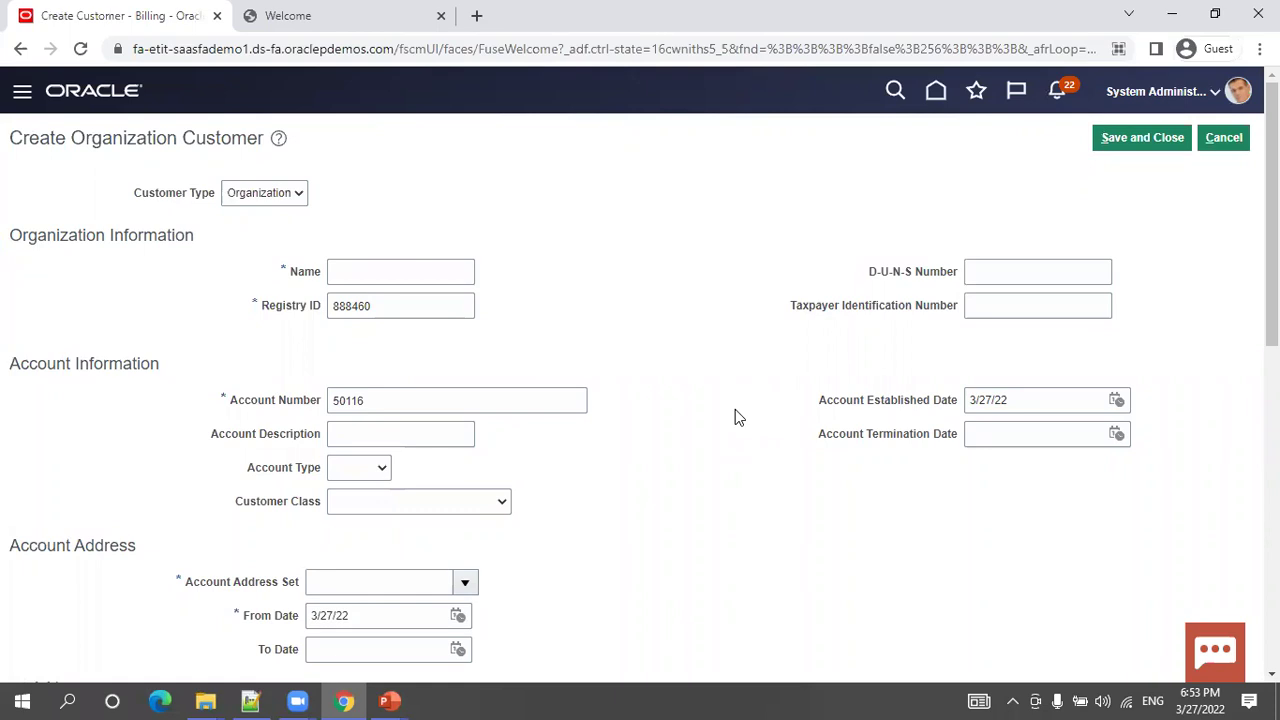
key("F11")
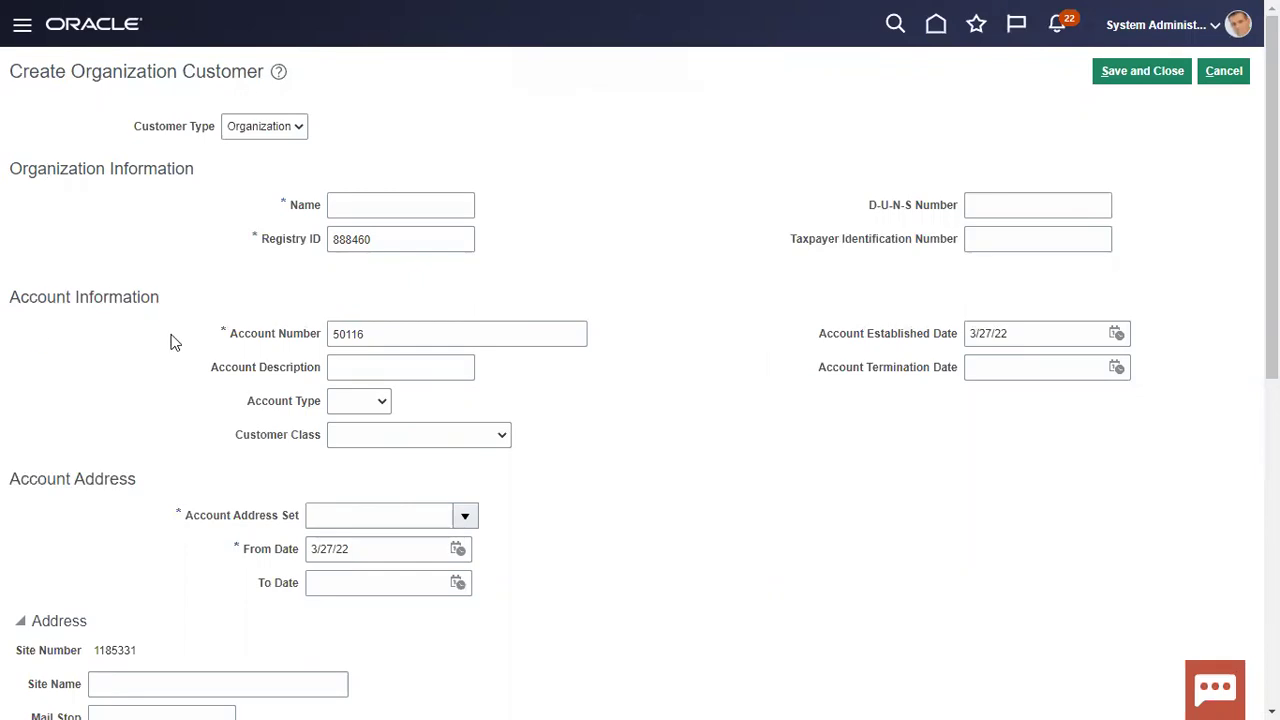
- Review the customer creation form from the customer type and organization information down to the address purposes
scroll(174, 358, "down", 1)
scroll(174, 358, "up", 1)
scroll(180, 495, "down", 4)
scroll(121, 466, "down", 2)
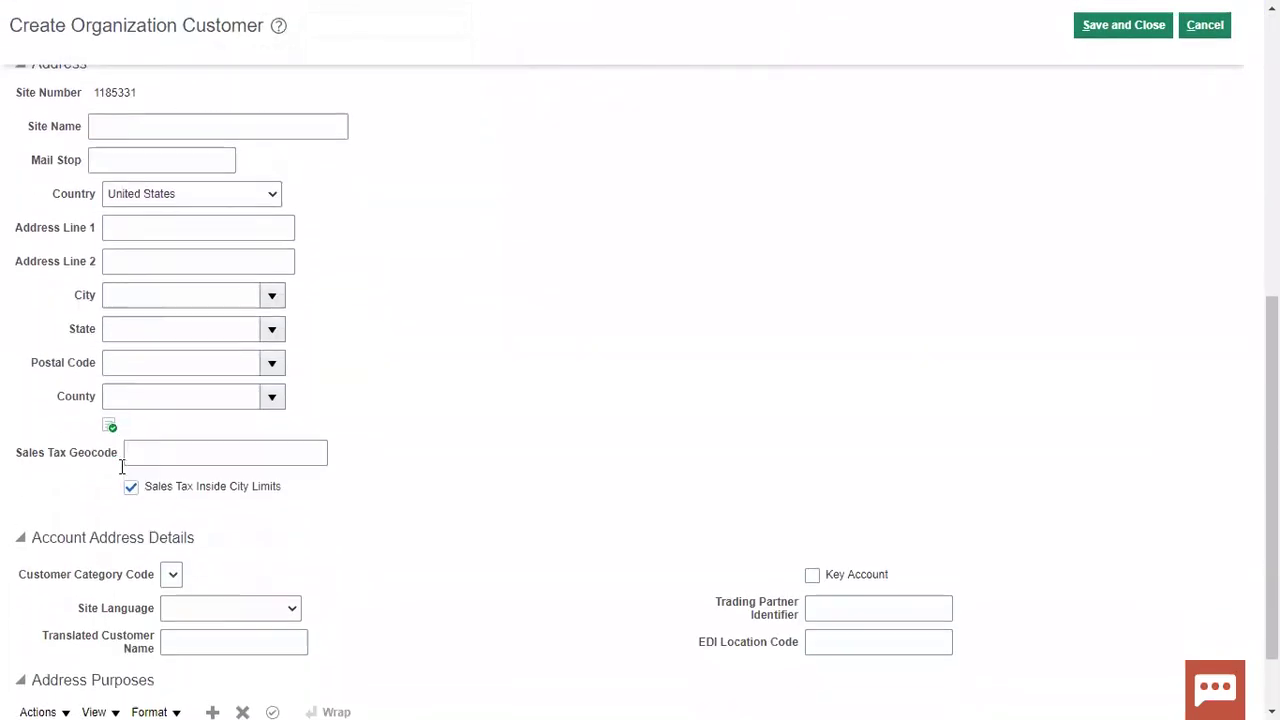
scroll(493, 475, "down", 1)
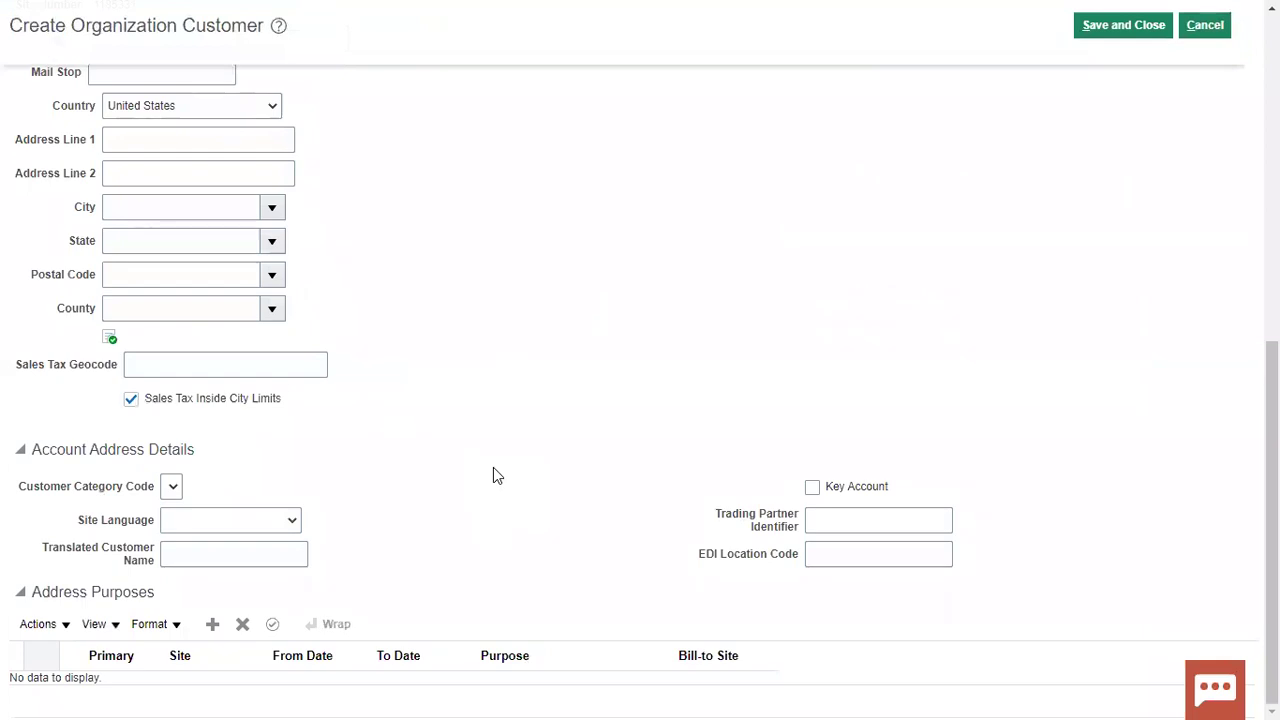
scroll(493, 475, "up", 7)
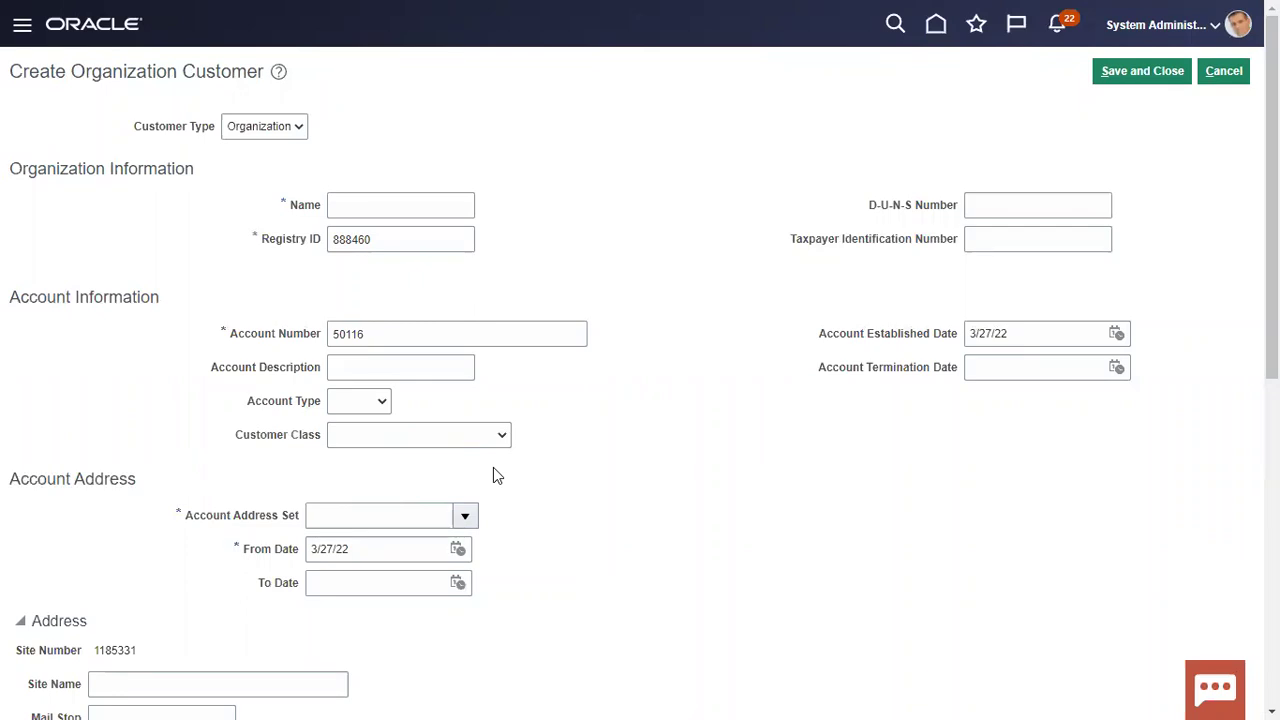
scroll(497, 475, "down", 7)
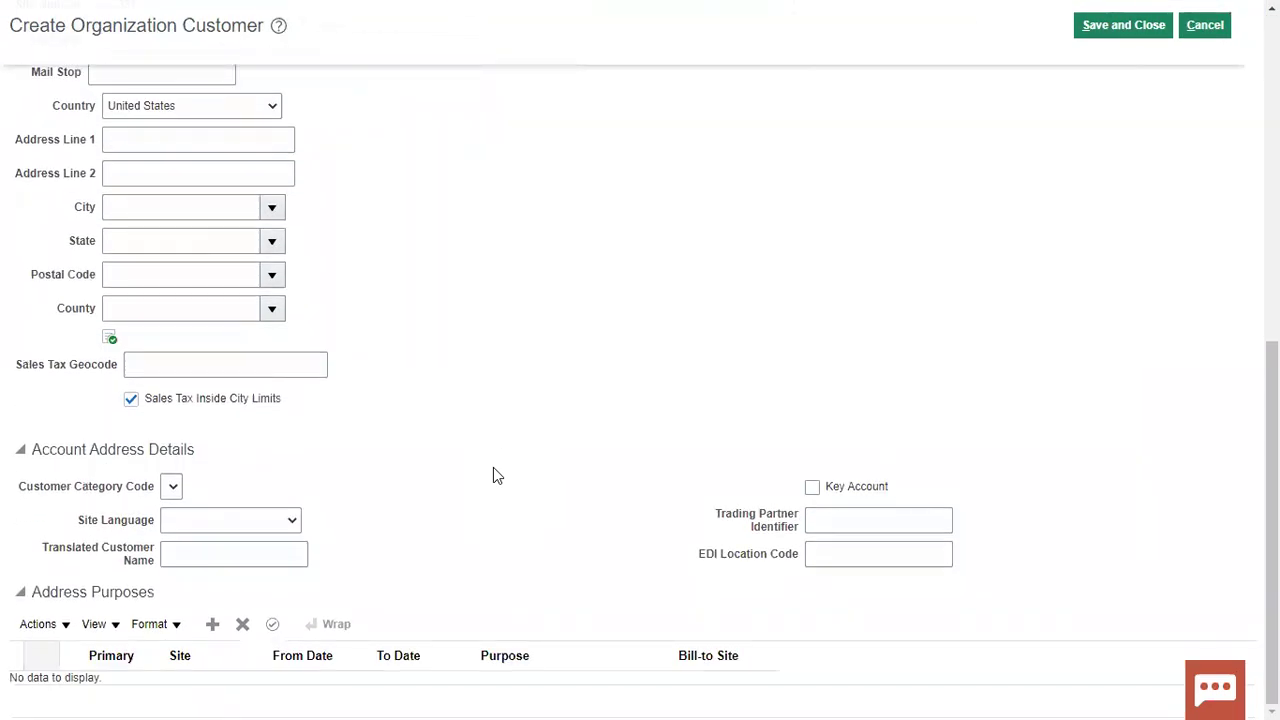
scroll(493, 475, "up", 8)
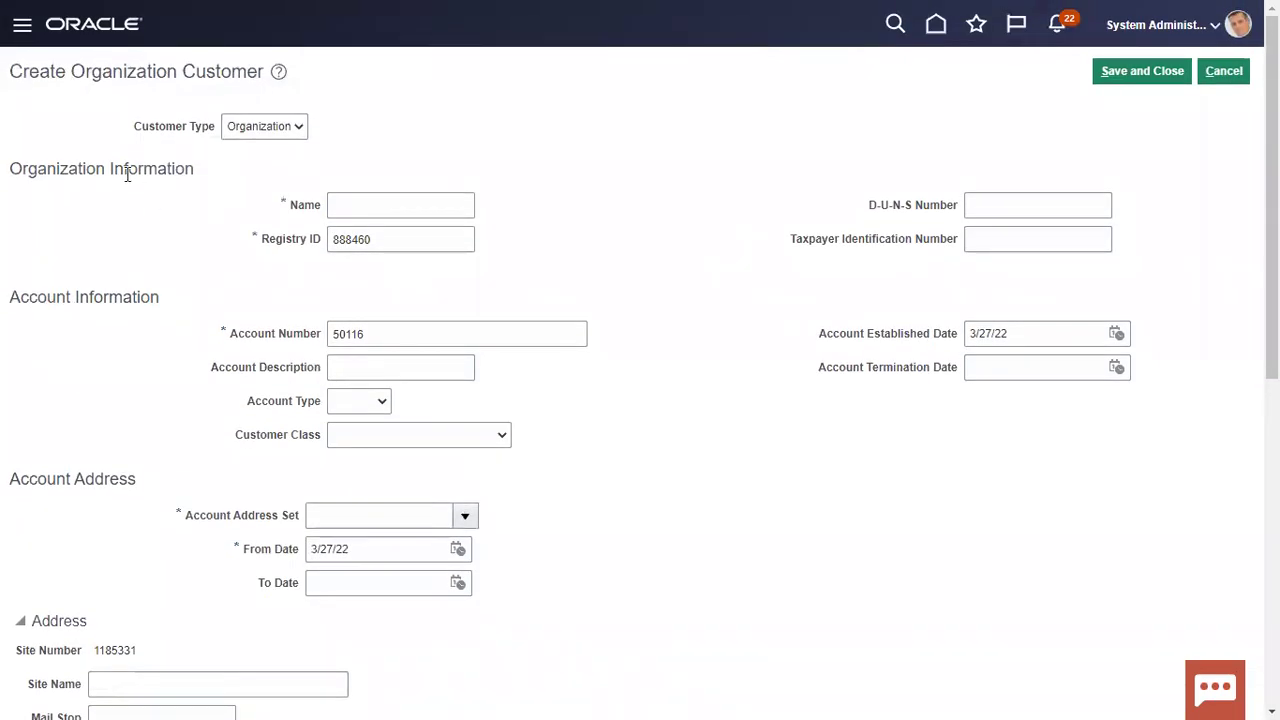
left_click_drag(134, 129, 213, 126)
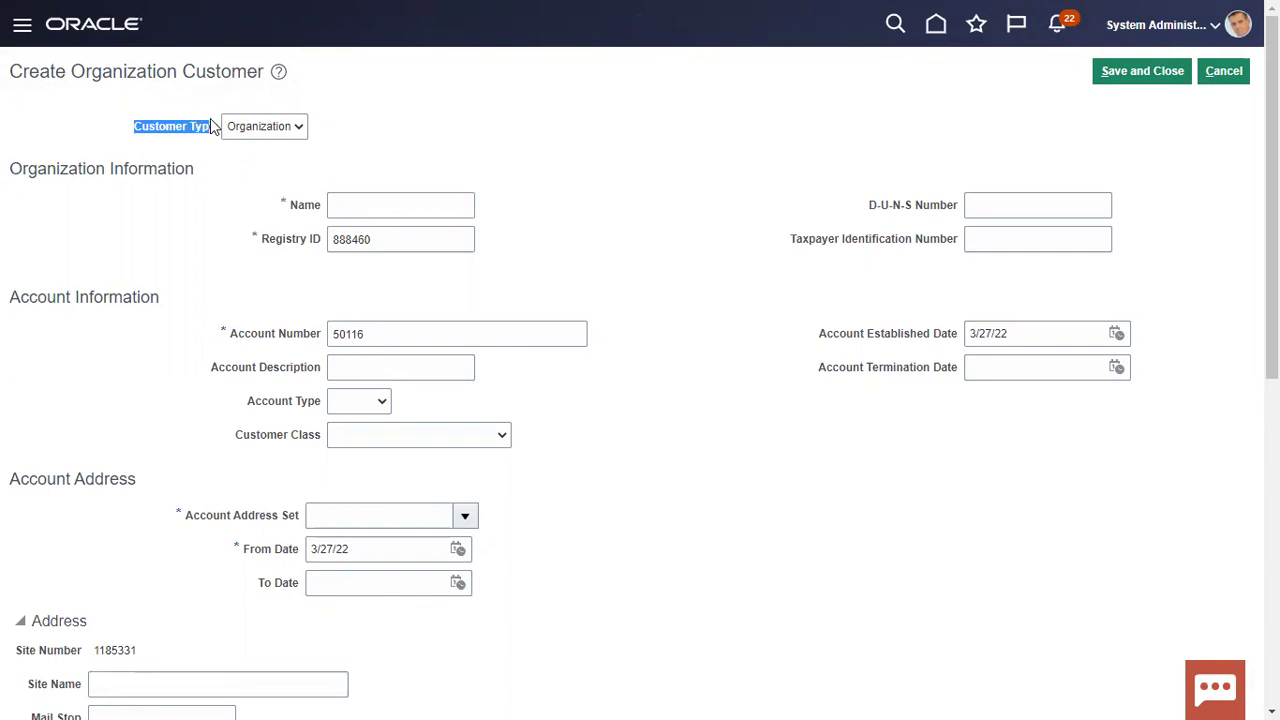
left_click(220, 176)
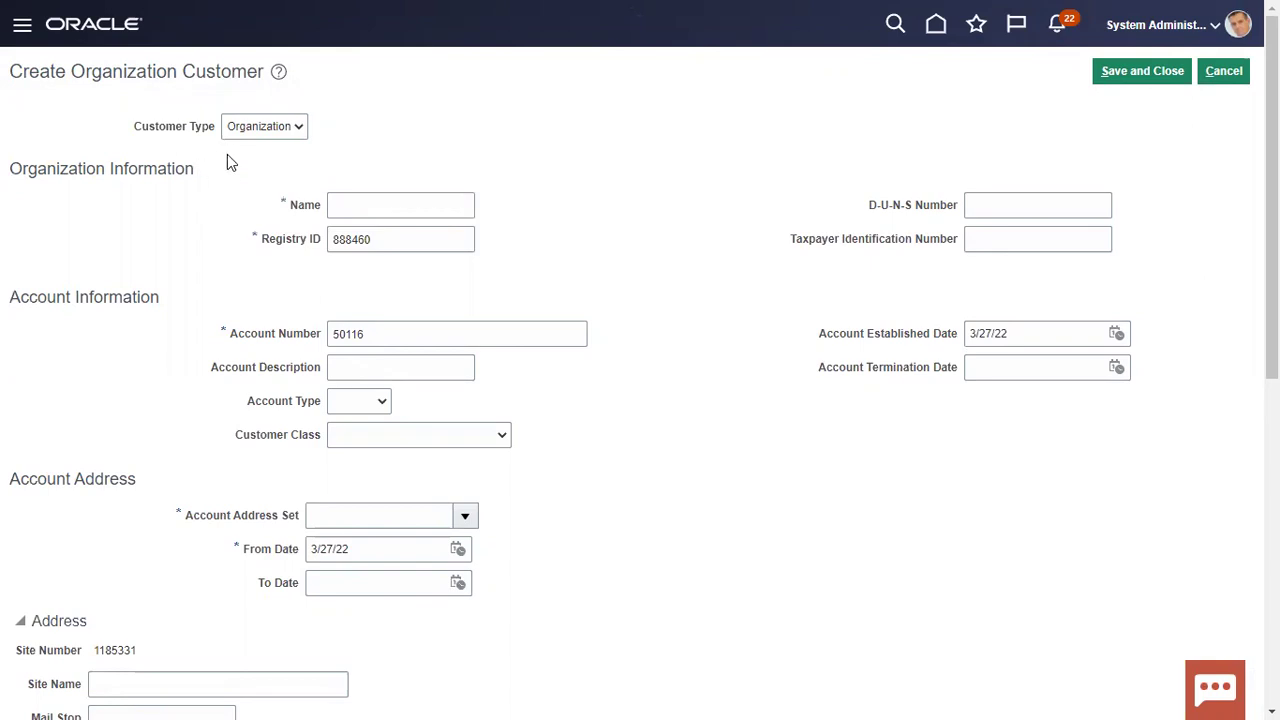
- Keep the customer type as Organization and name the organization OraTrainings
left_click(257, 128)
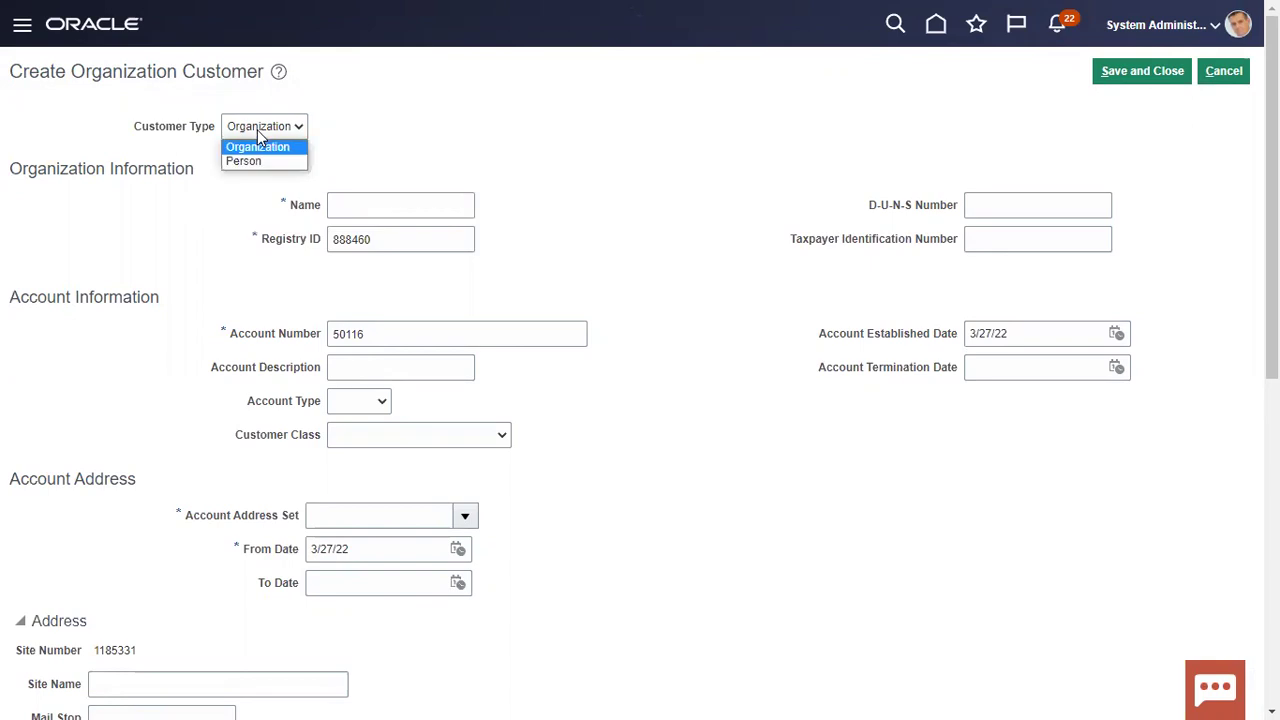
left_click(255, 147)
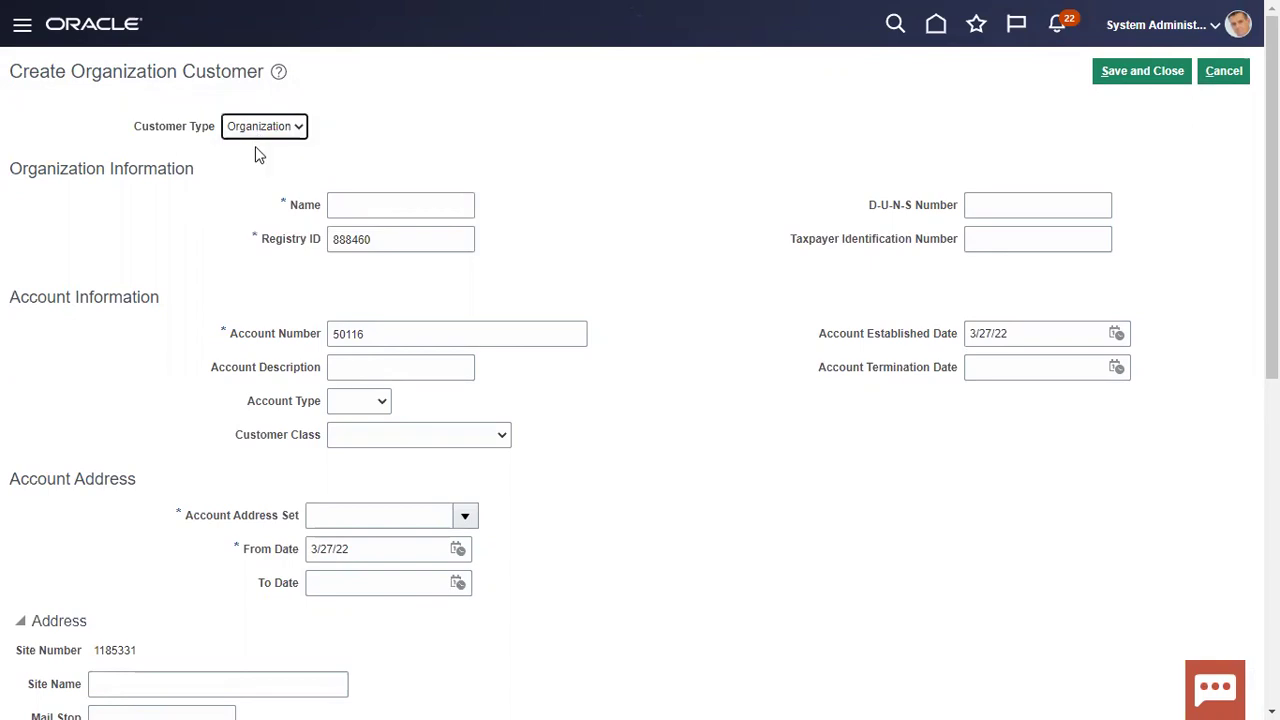
left_click(390, 200)
type("OraTrainings")
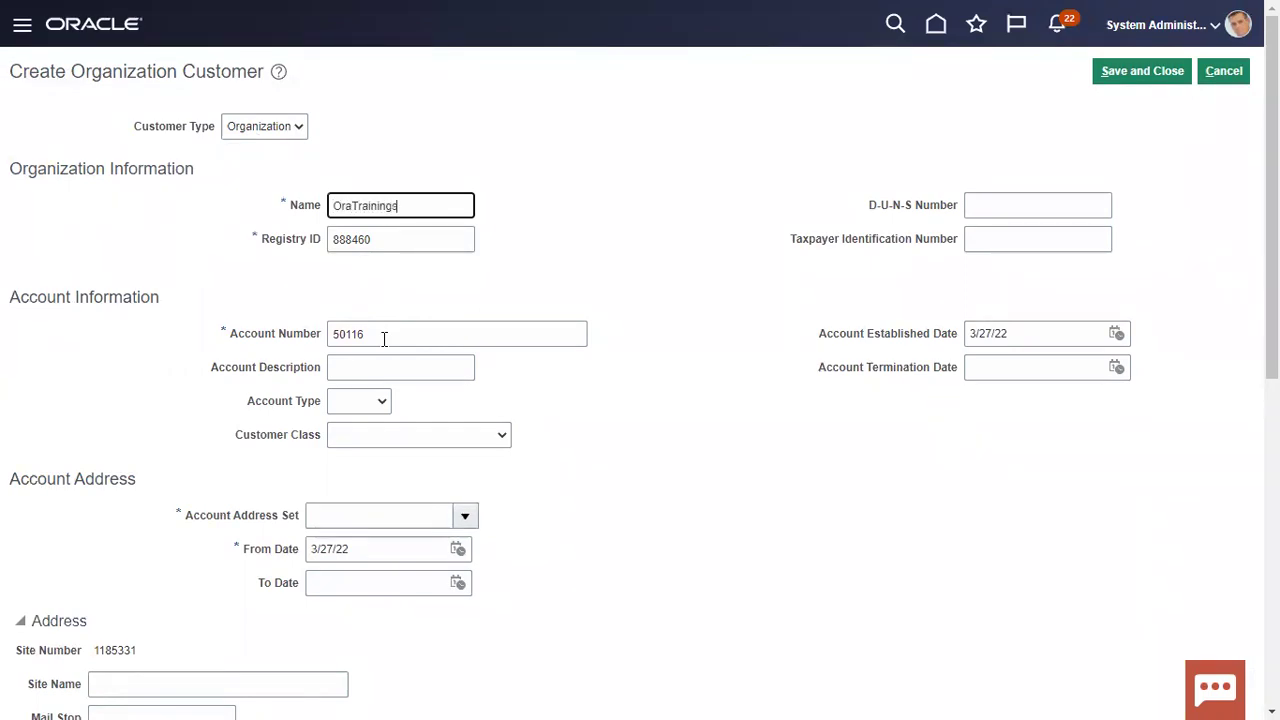
- Check the prefilled Registry ID and Account Number fields
left_click(425, 236)
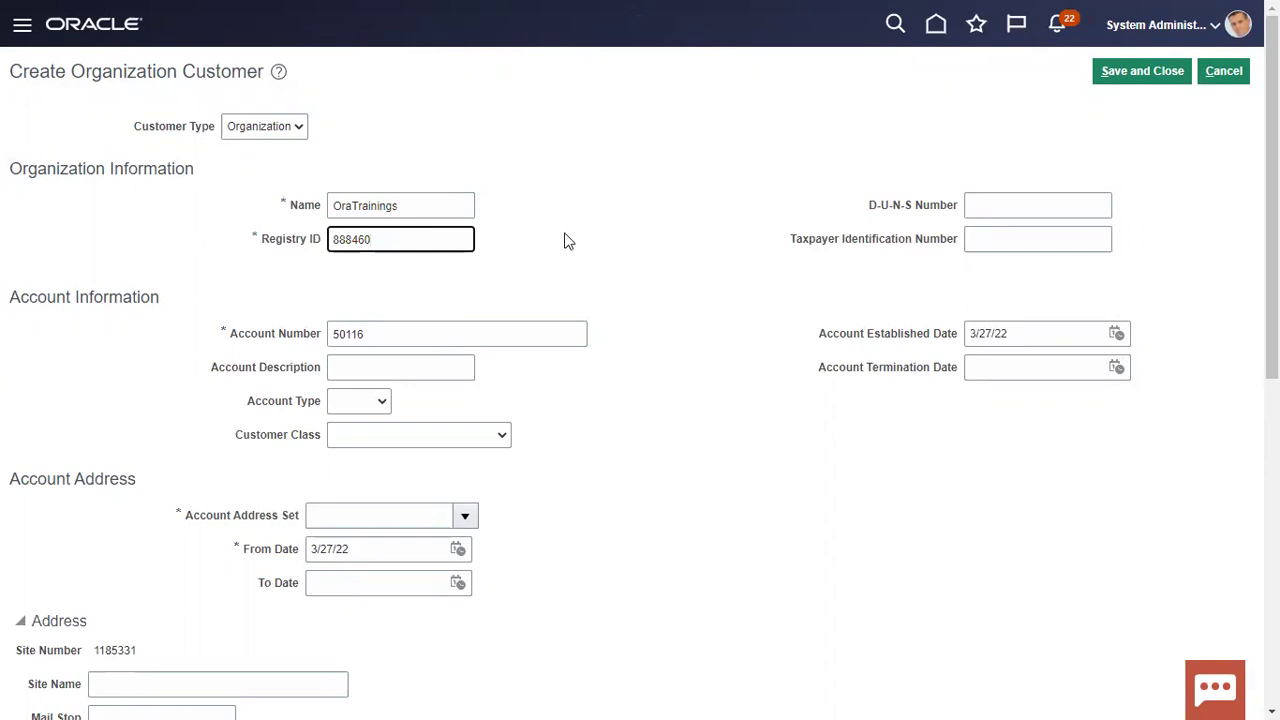
left_click_drag(263, 241, 318, 243)
left_click(320, 286)
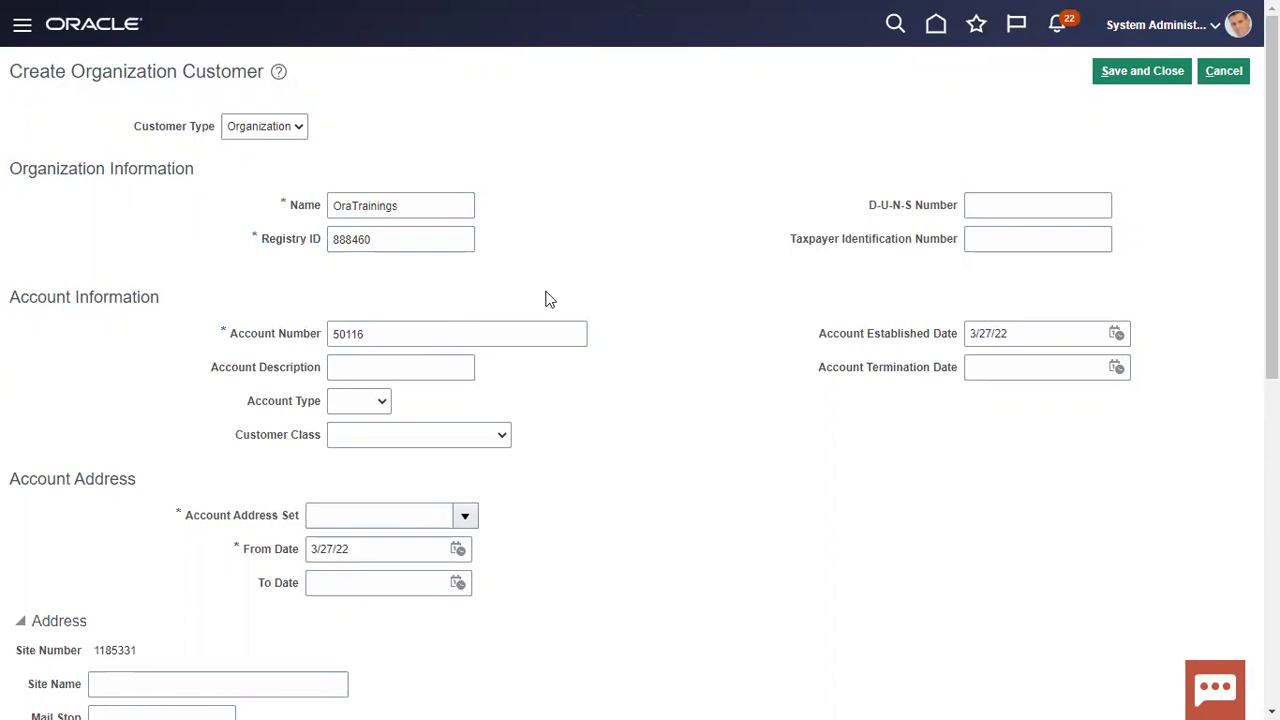
left_click(416, 341)
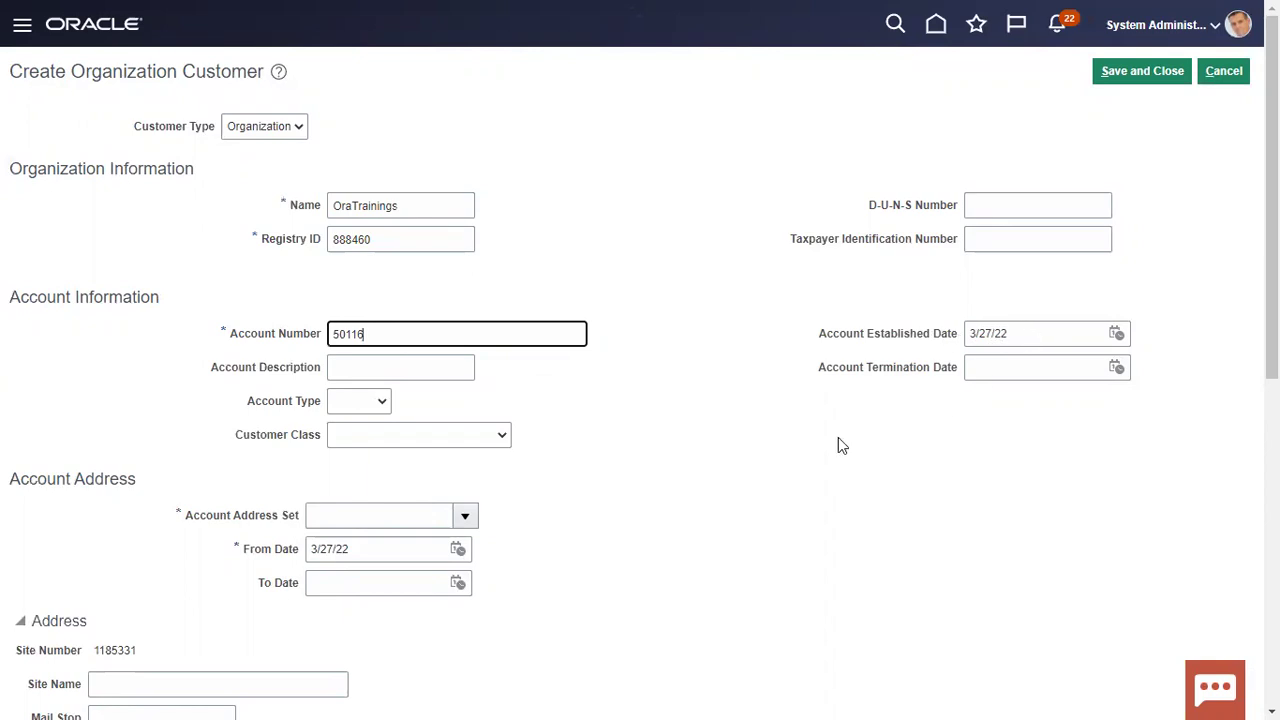
- Set the account address set to US1BUSET
scroll(606, 480, "down", 5)
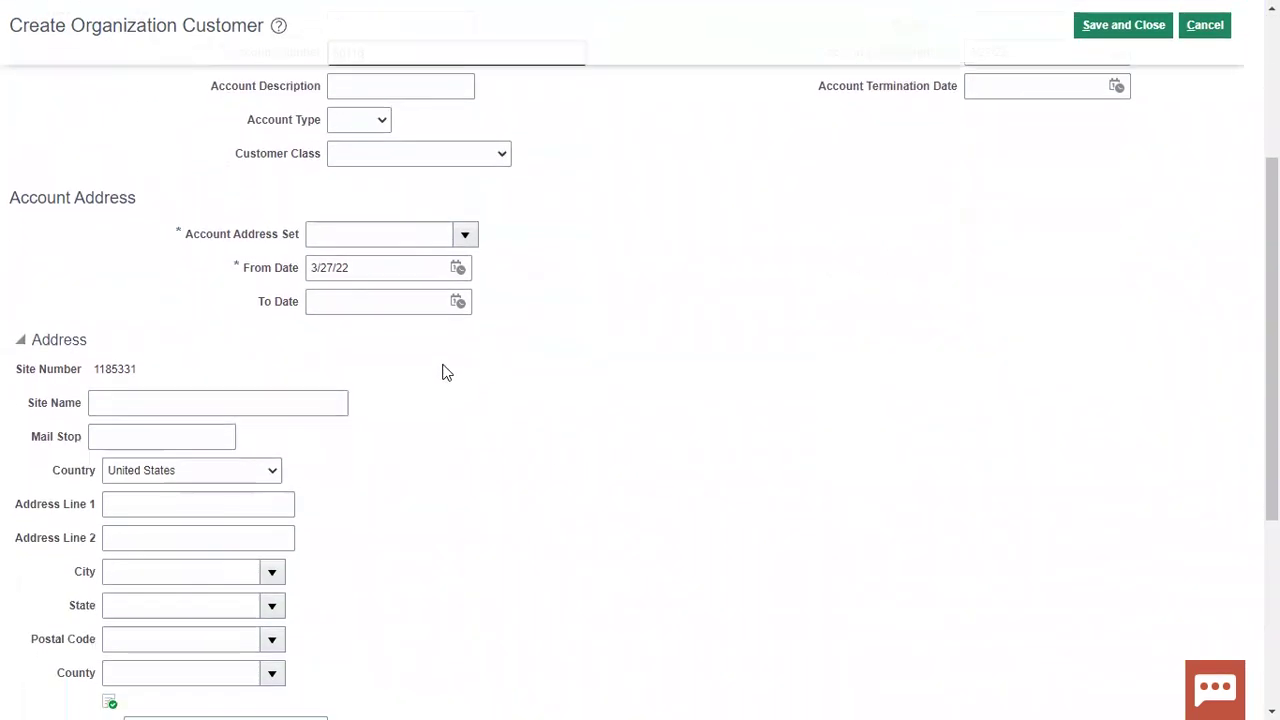
scroll(446, 370, "up", 2)
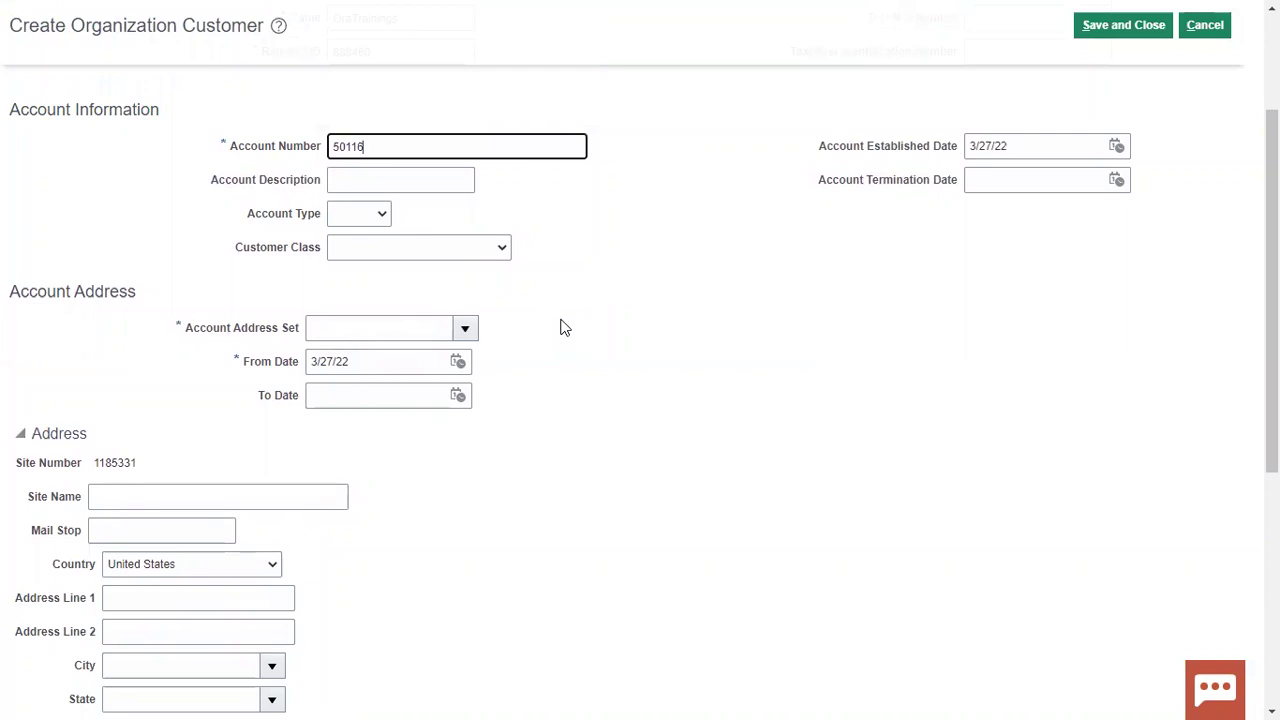
scroll(563, 327, "up", 2)
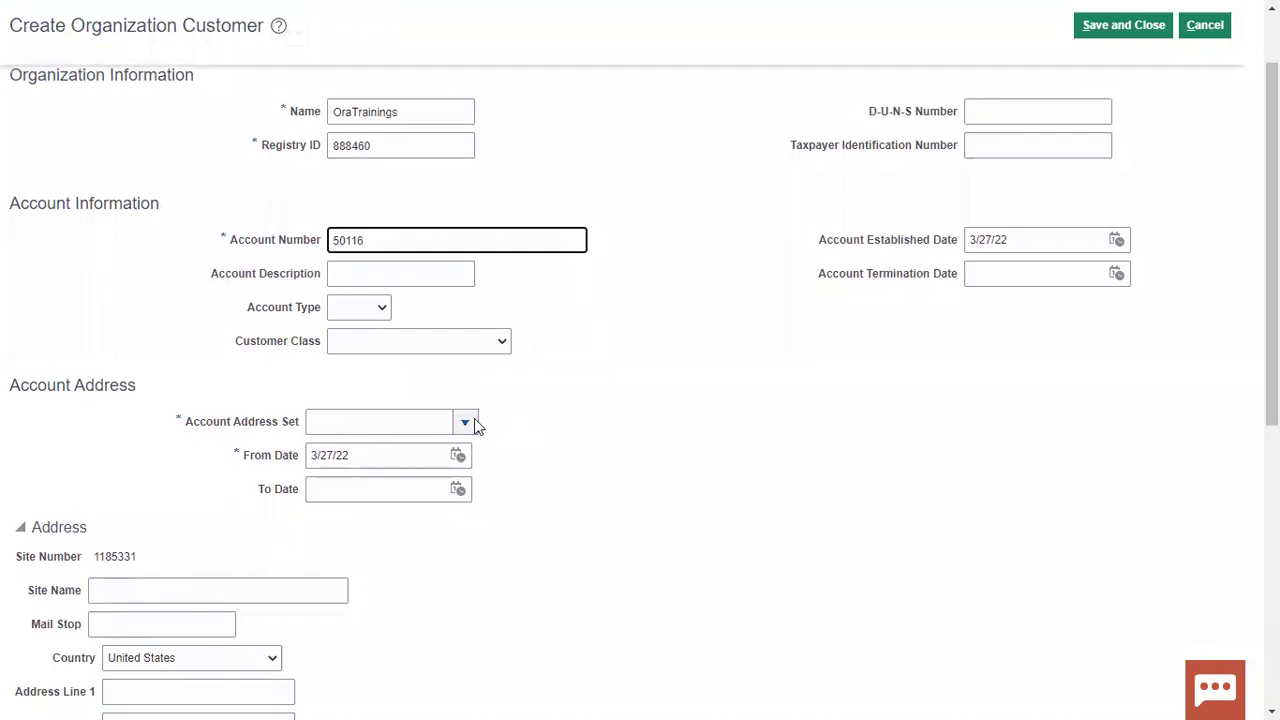
left_click(474, 420)
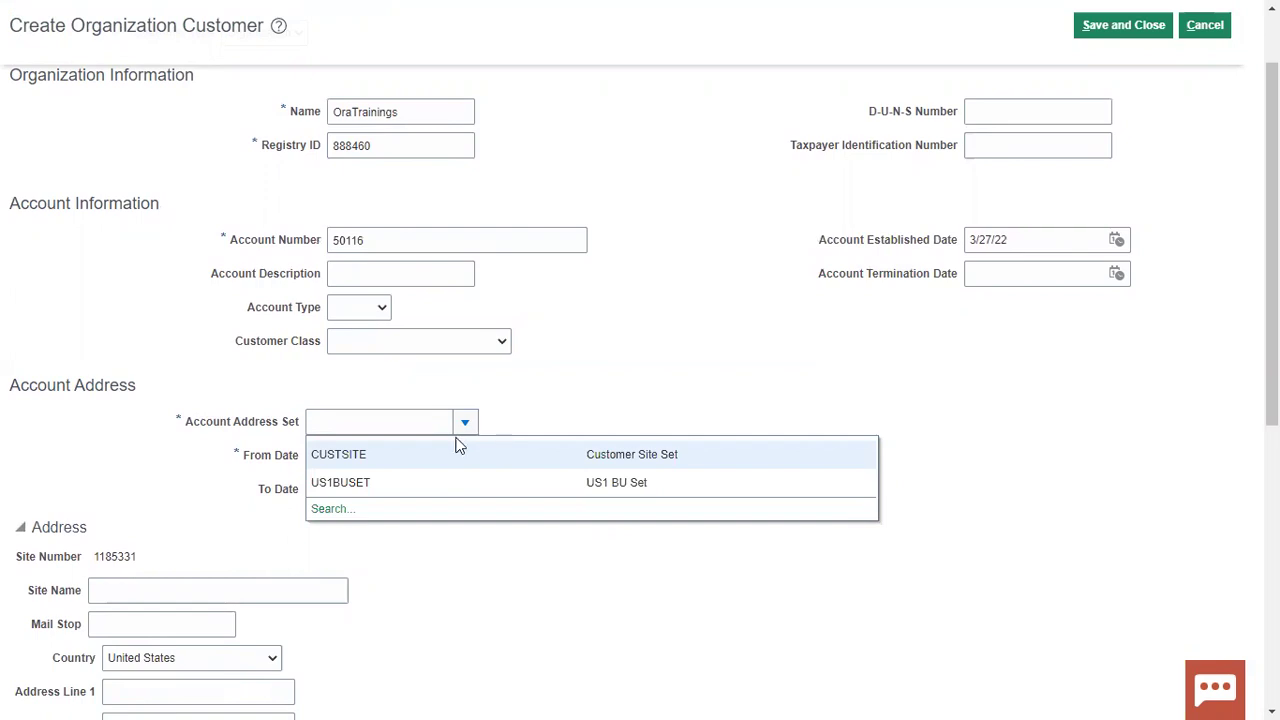
left_click(430, 482)
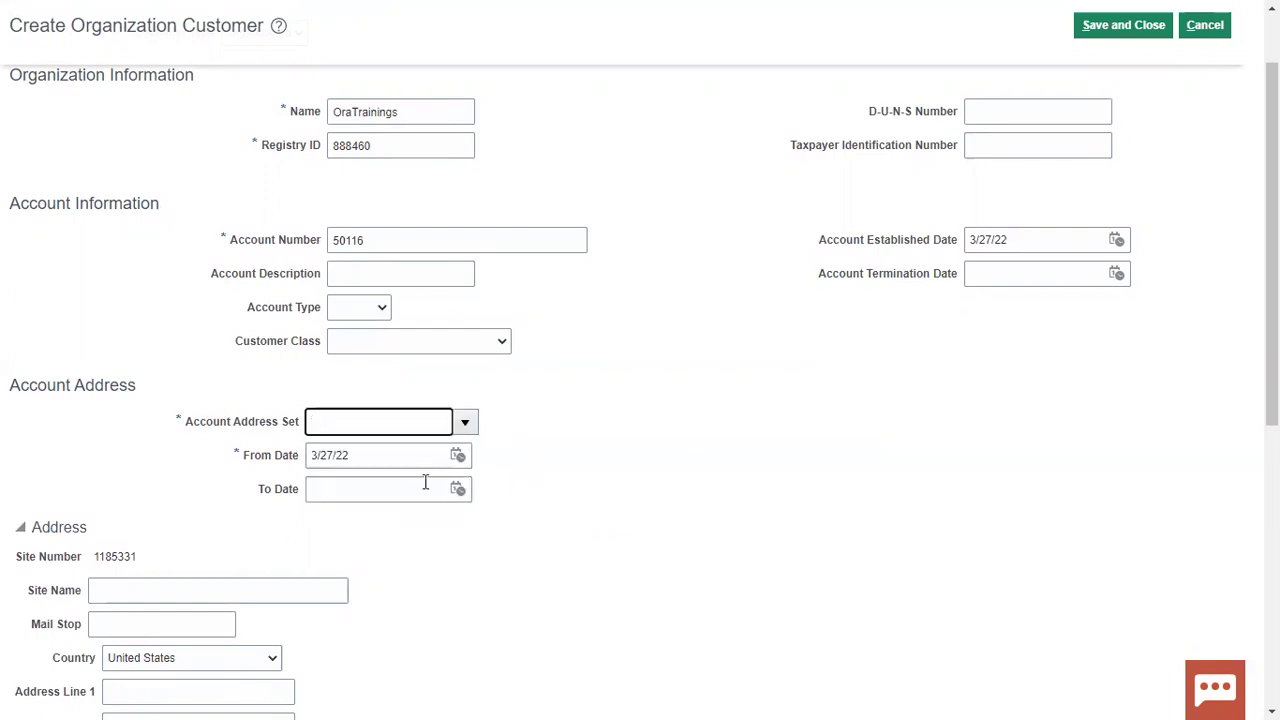
- Enter "Site Name" as the site name and set the address country to India
scroll(575, 490, "down", 1)
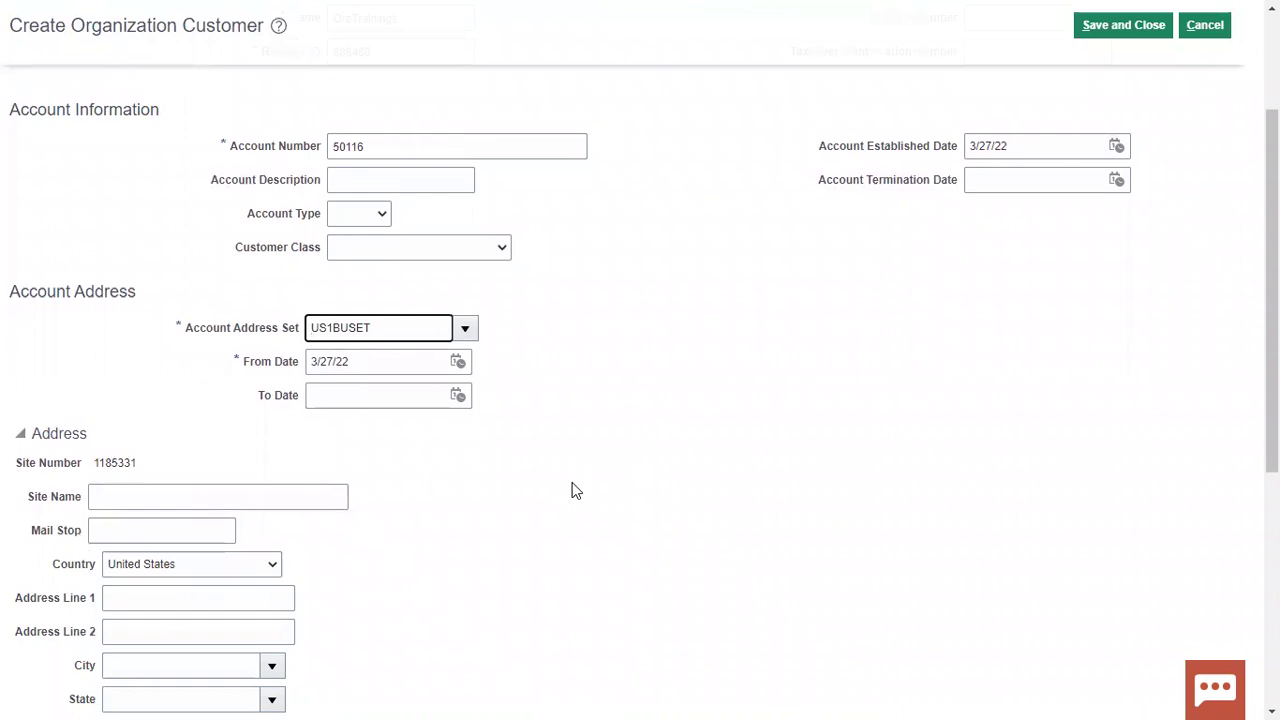
scroll(571, 489, "down", 2)
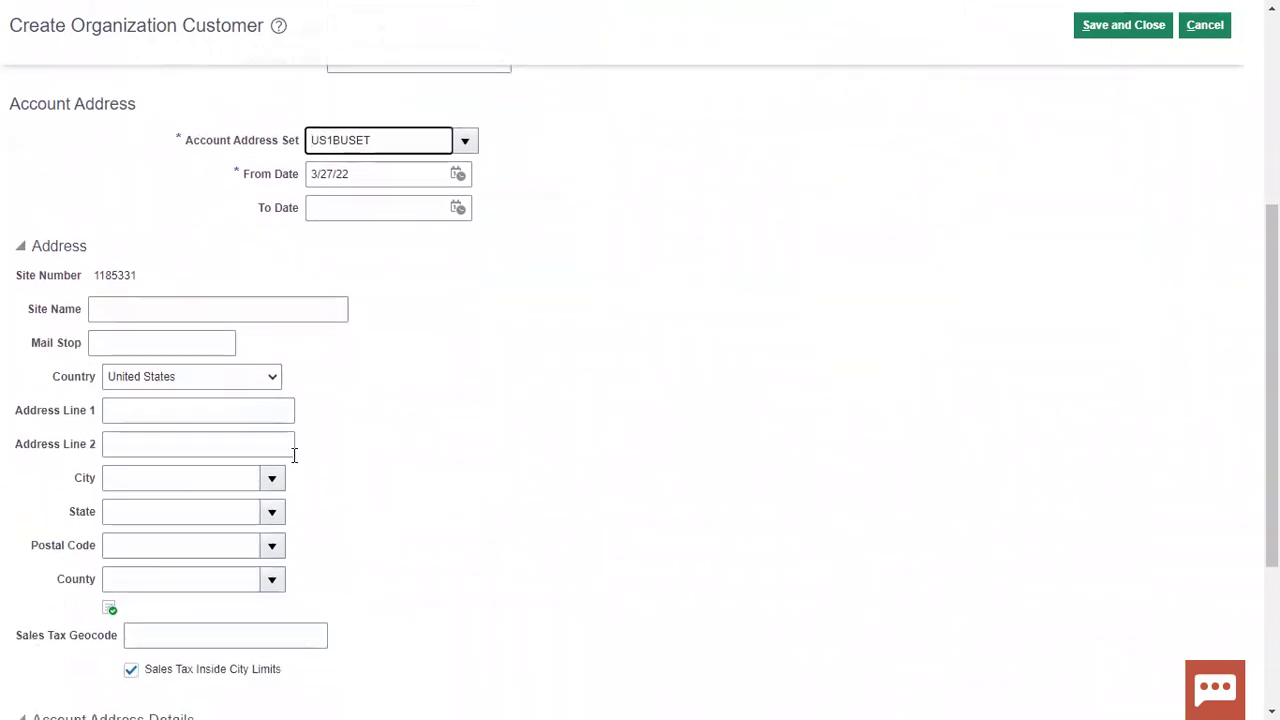
left_click(251, 311)
type("Site Name")
key("Tab")
key("Tab")
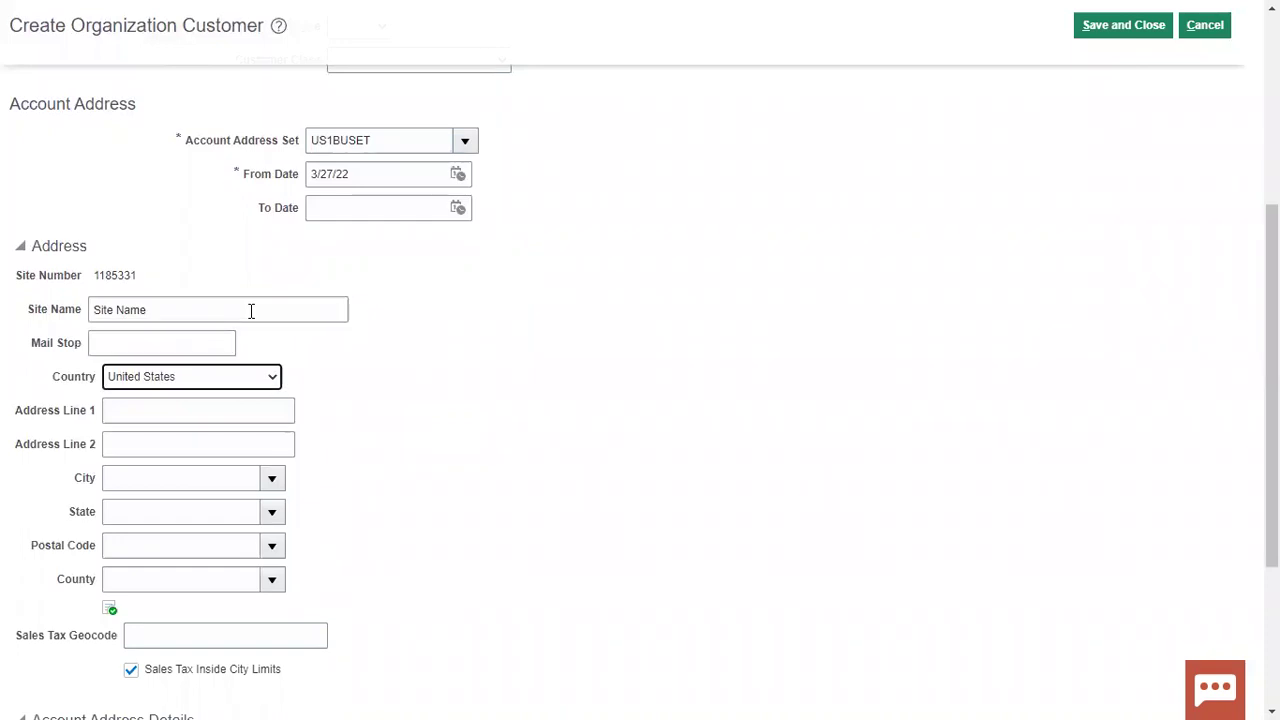
type("India")
left_click(191, 421)
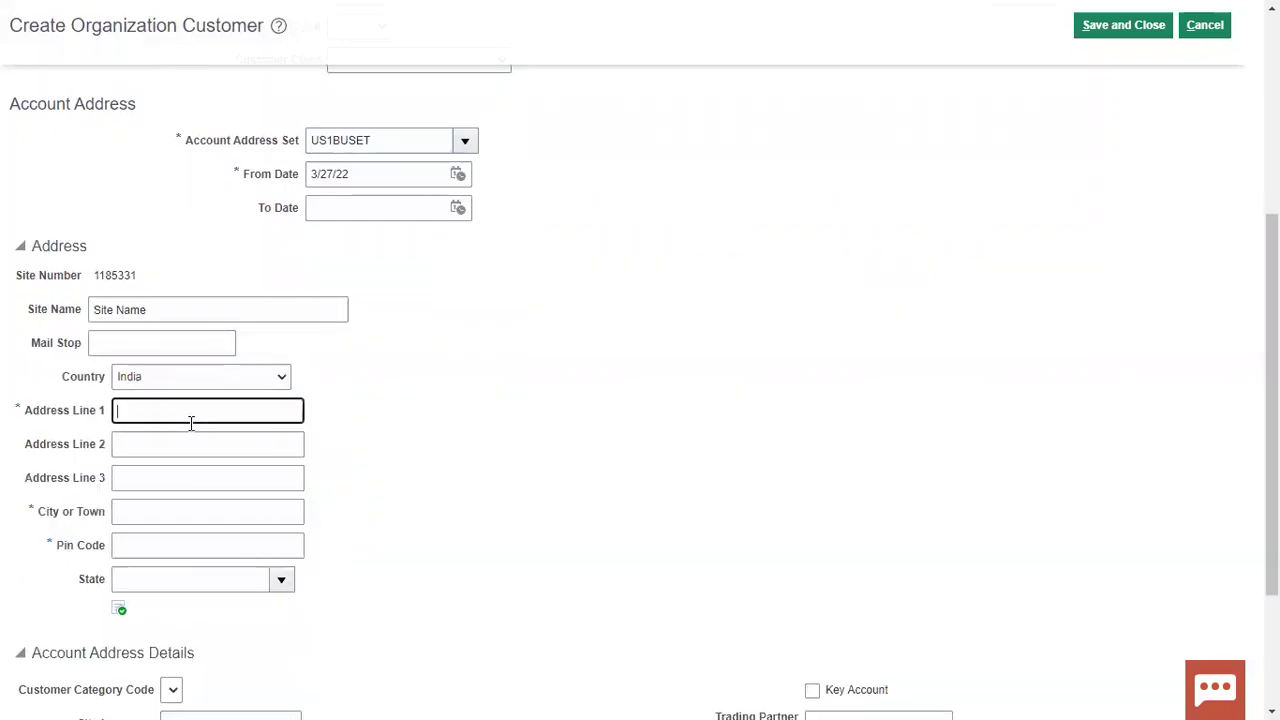
- Fill in the site's first address line, city, postal pin code and state
type("AL 1")
key("Tab")
key("Tab")
key("Tab")
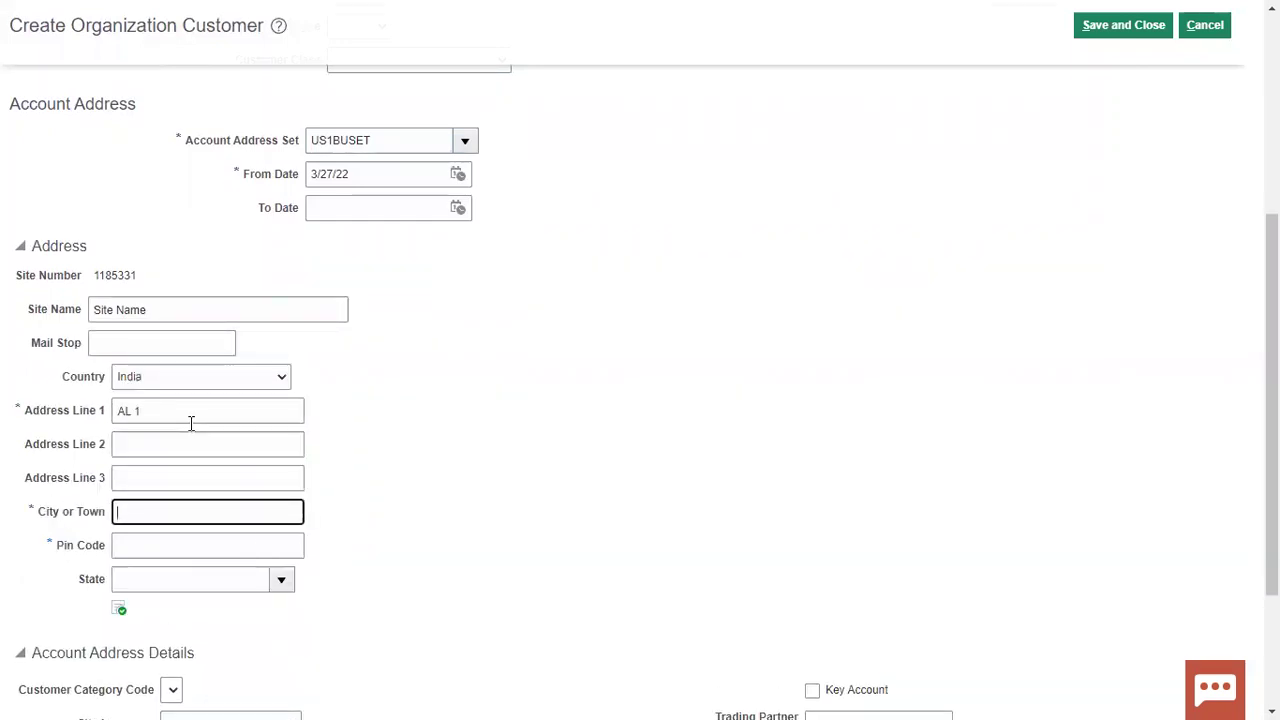
type("Hyderabad")
key("Tab")
type("500032")
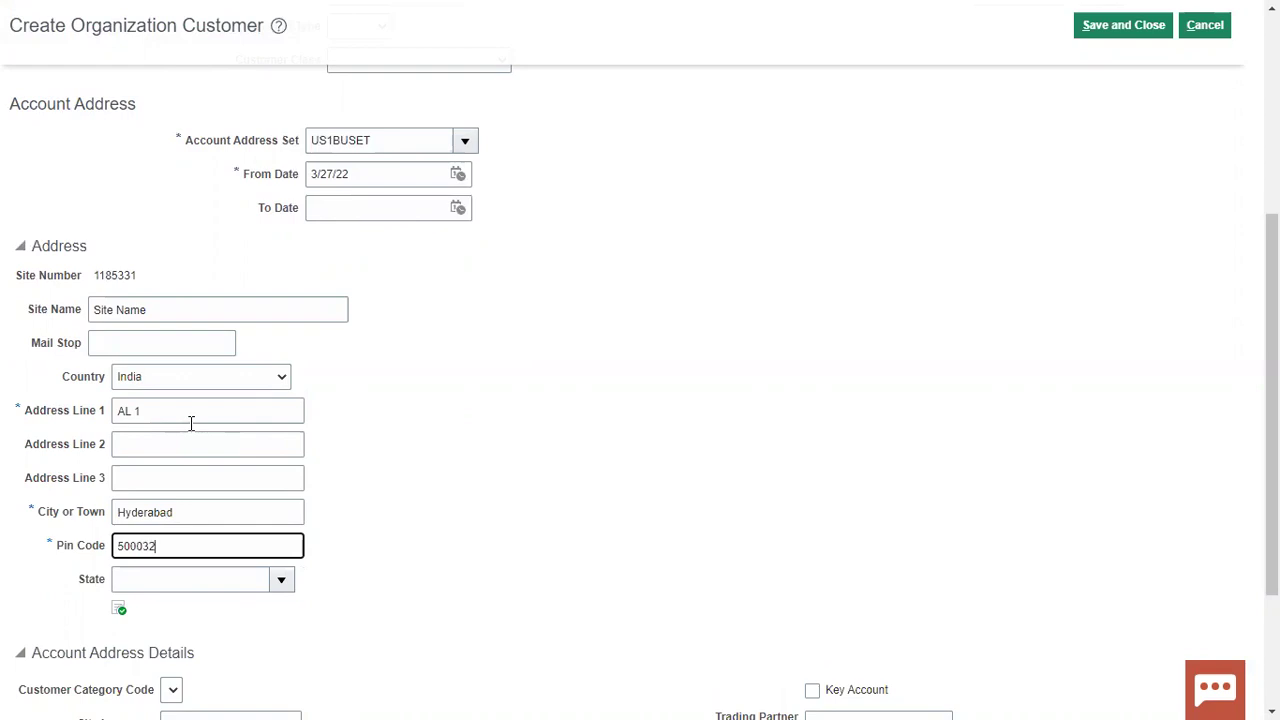
key("Tab")
type("Telang")
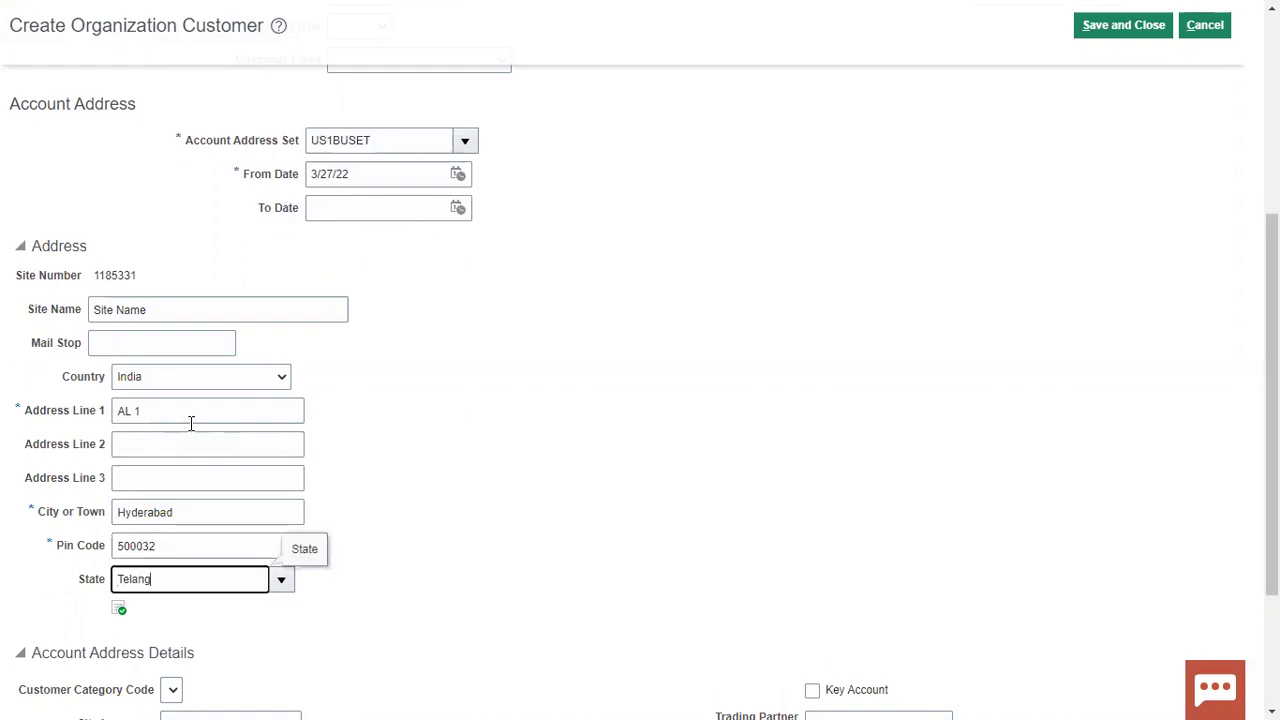
left_click(152, 610)
- Add an address purpose row with the purpose Bill to
scroll(425, 472, "down", 3)
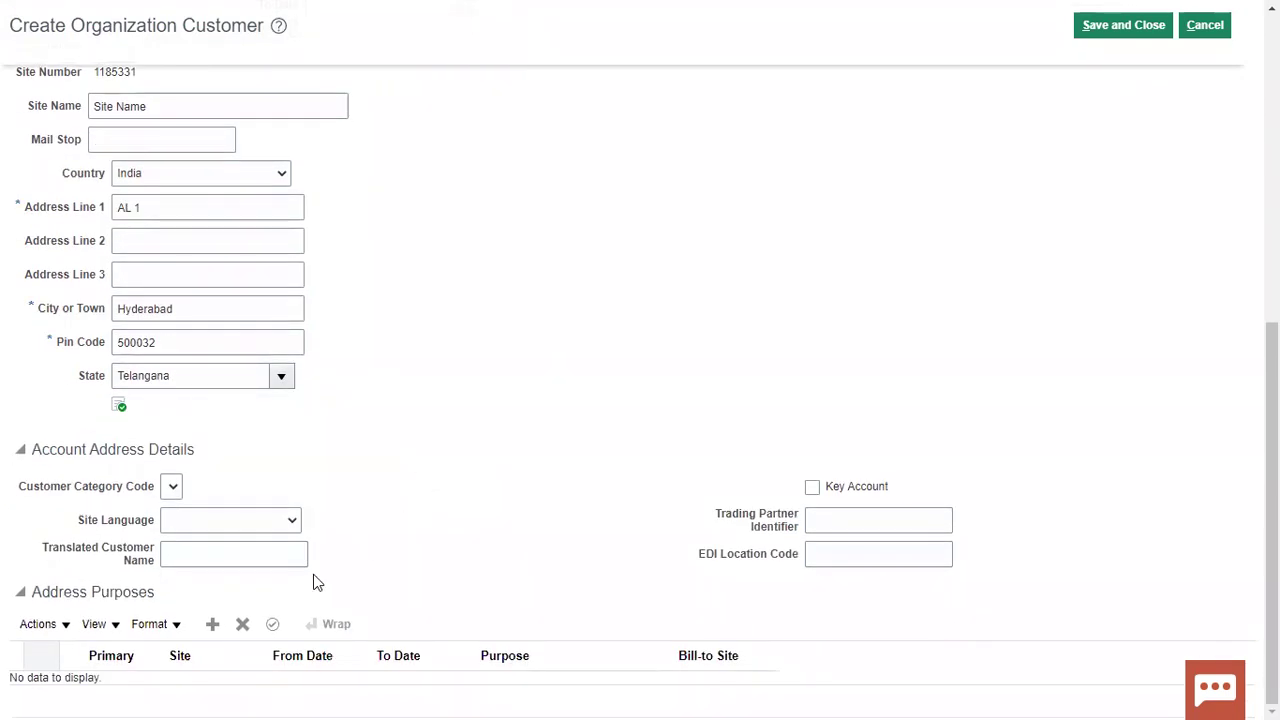
left_click(213, 628)
left_click(533, 665)
key("Down")
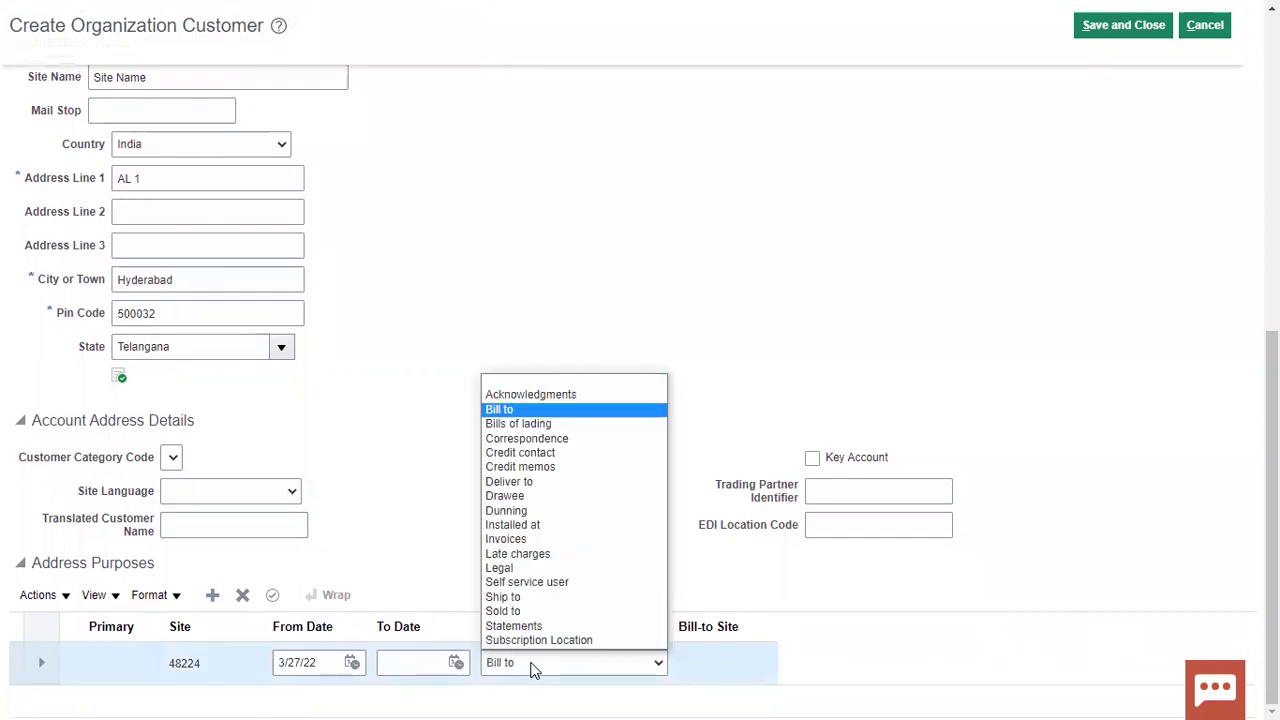
left_click(533, 668)
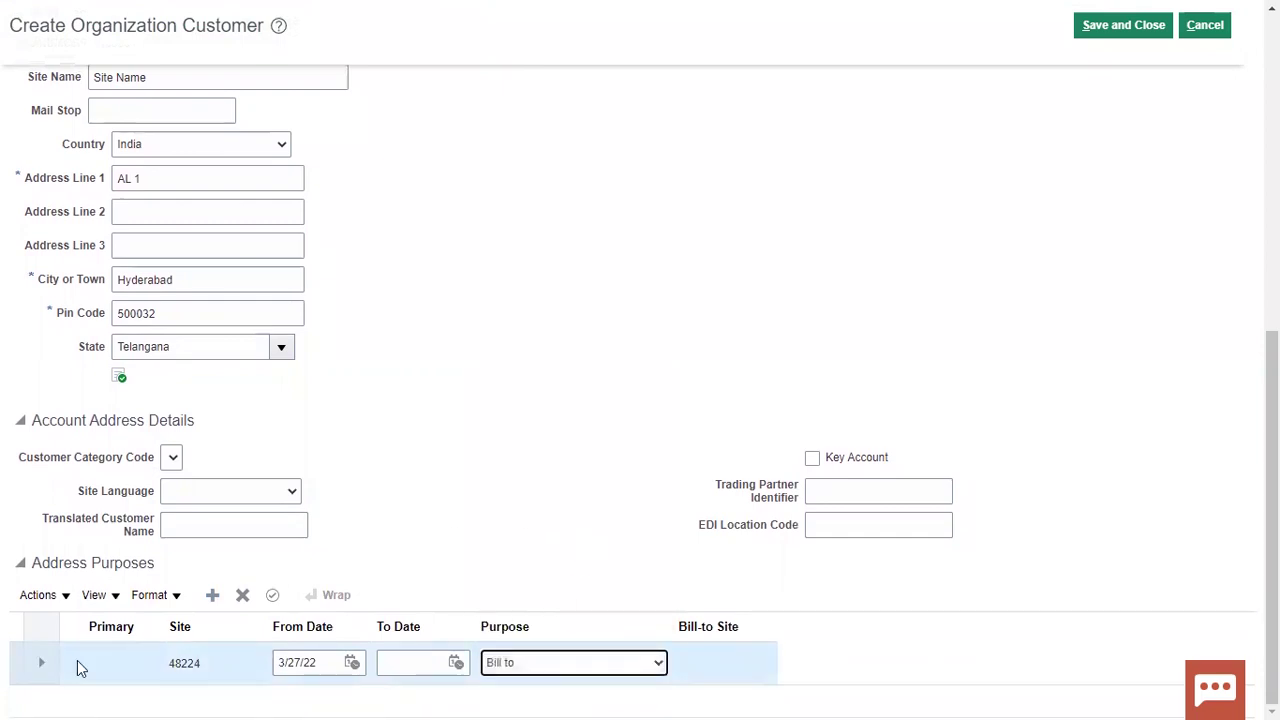
- Add a second address purpose row with the purpose Ship to, and save and close the new customer
left_click(212, 596)
scroll(230, 692, "down", 1)
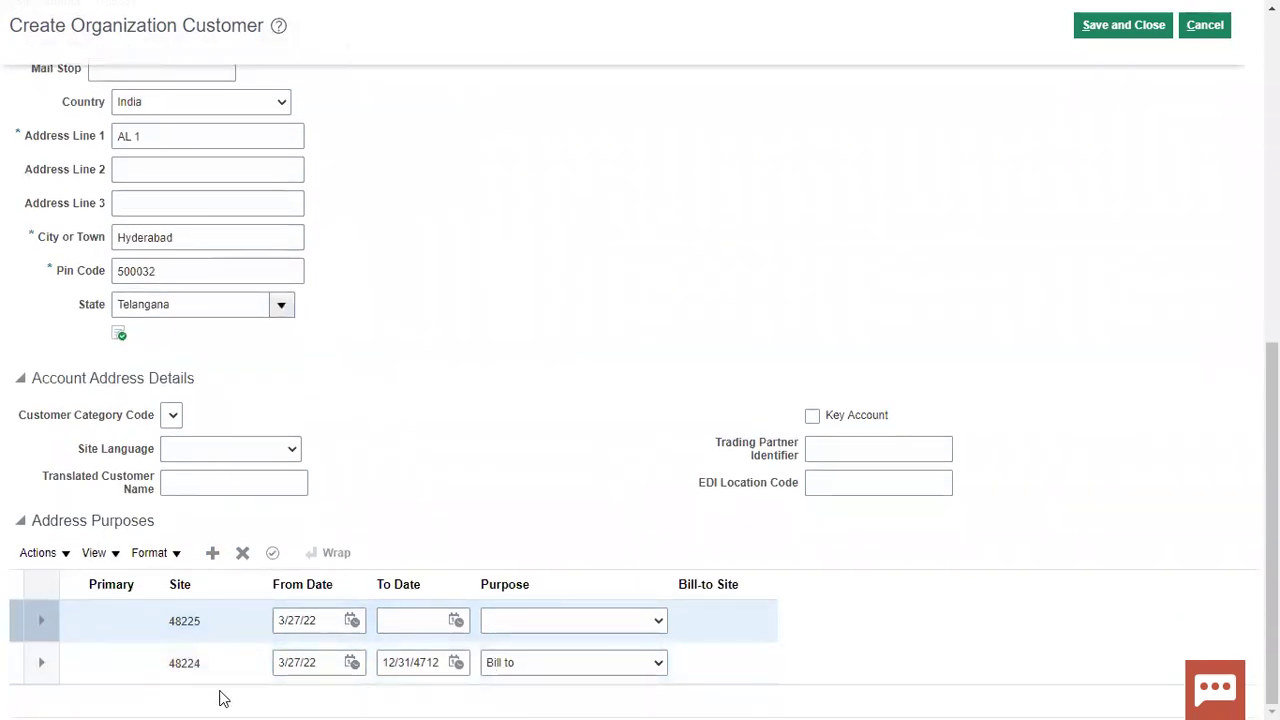
left_click(491, 626)
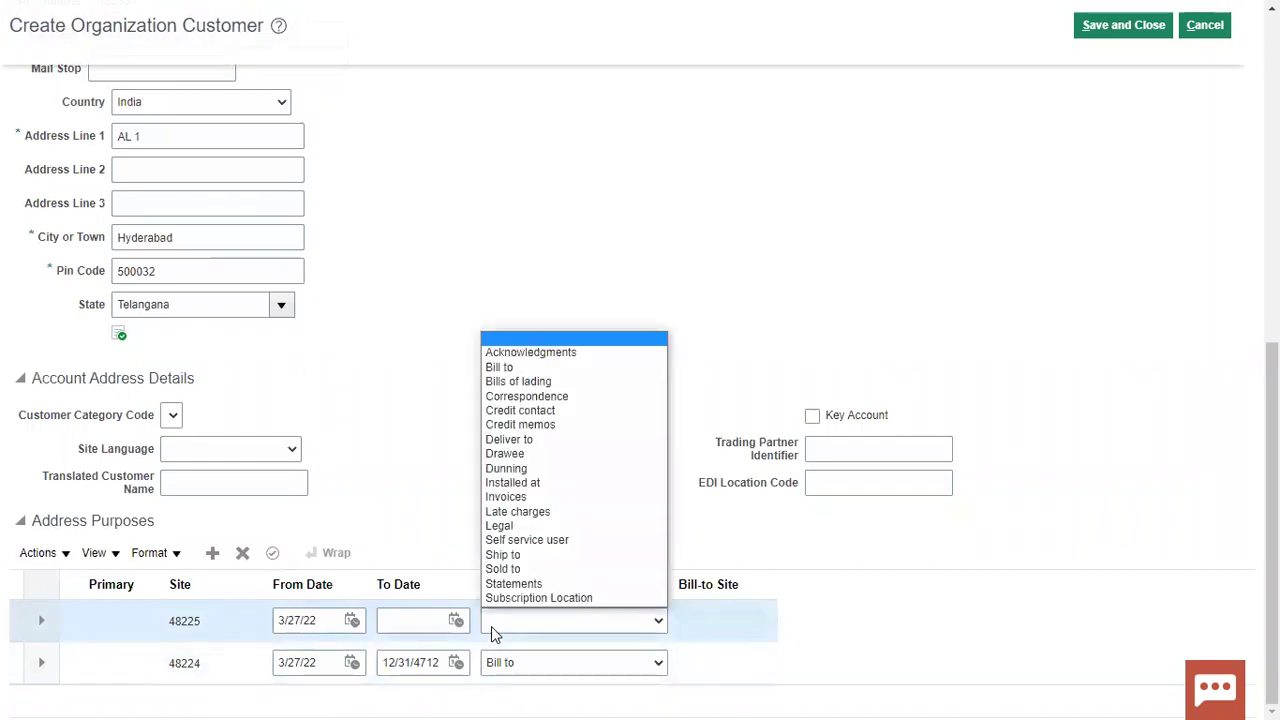
left_click(518, 556)
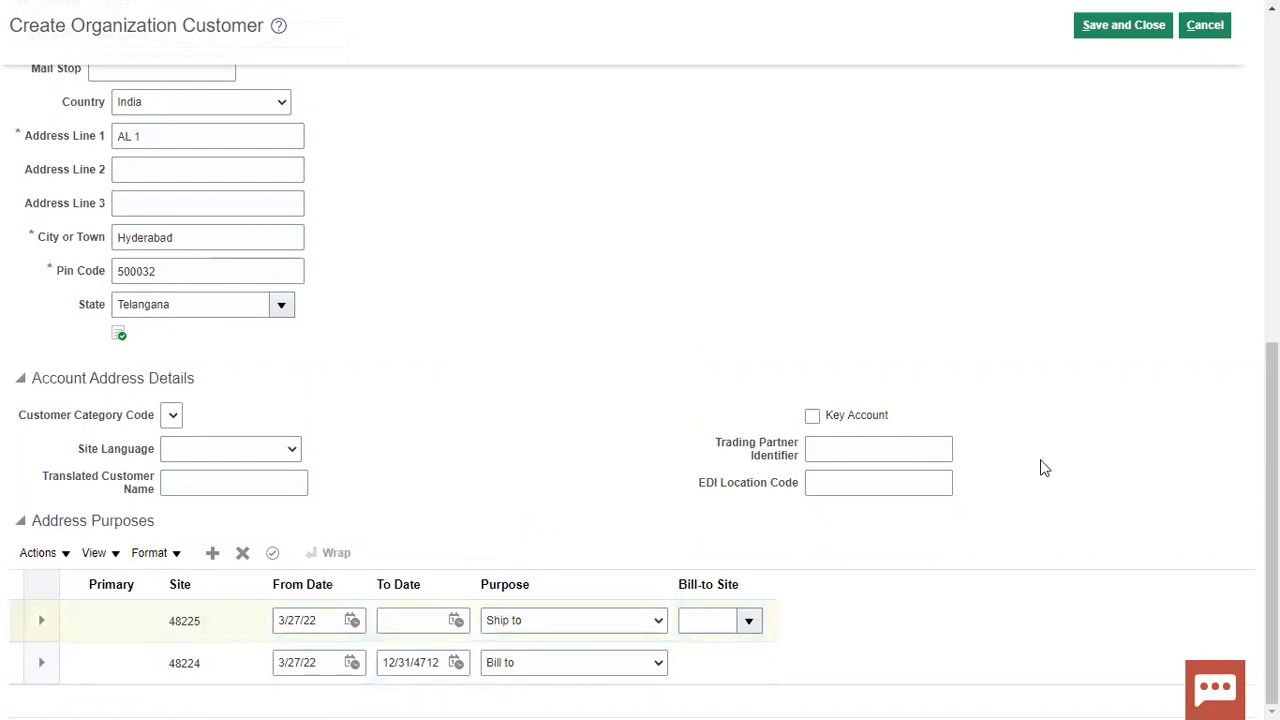
scroll(1043, 466, "up", 7)
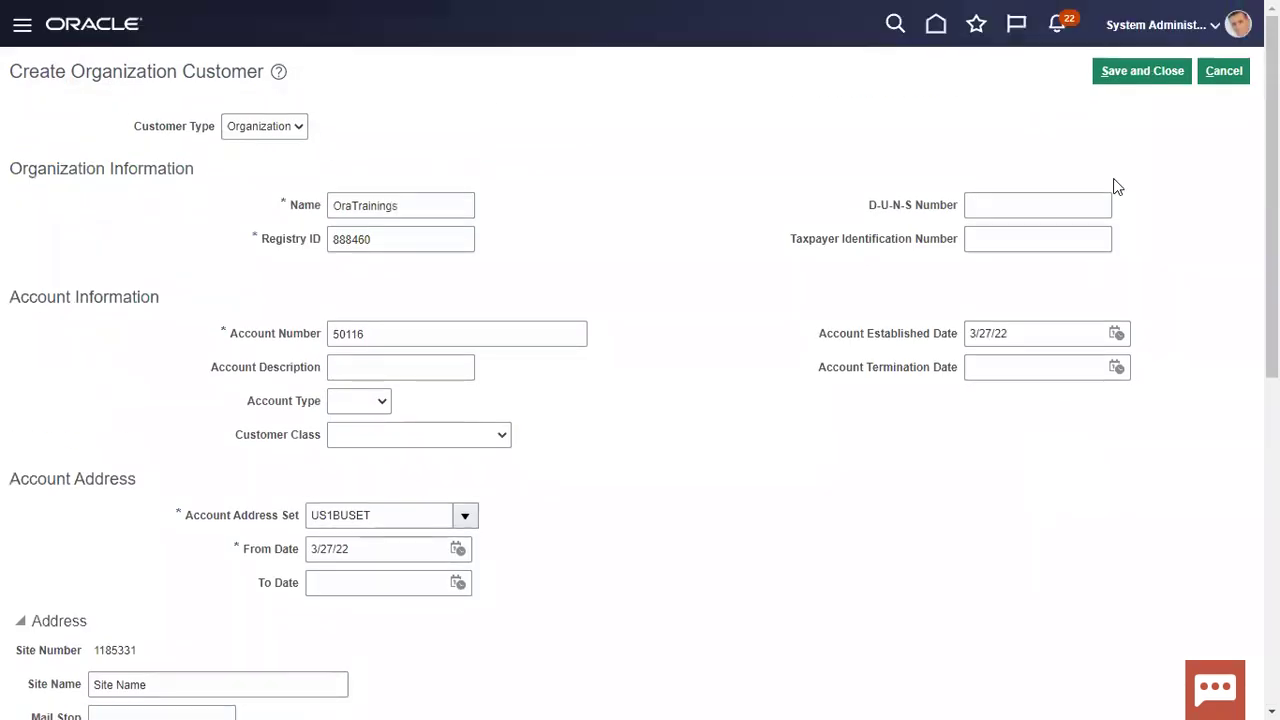
left_click(1110, 80)
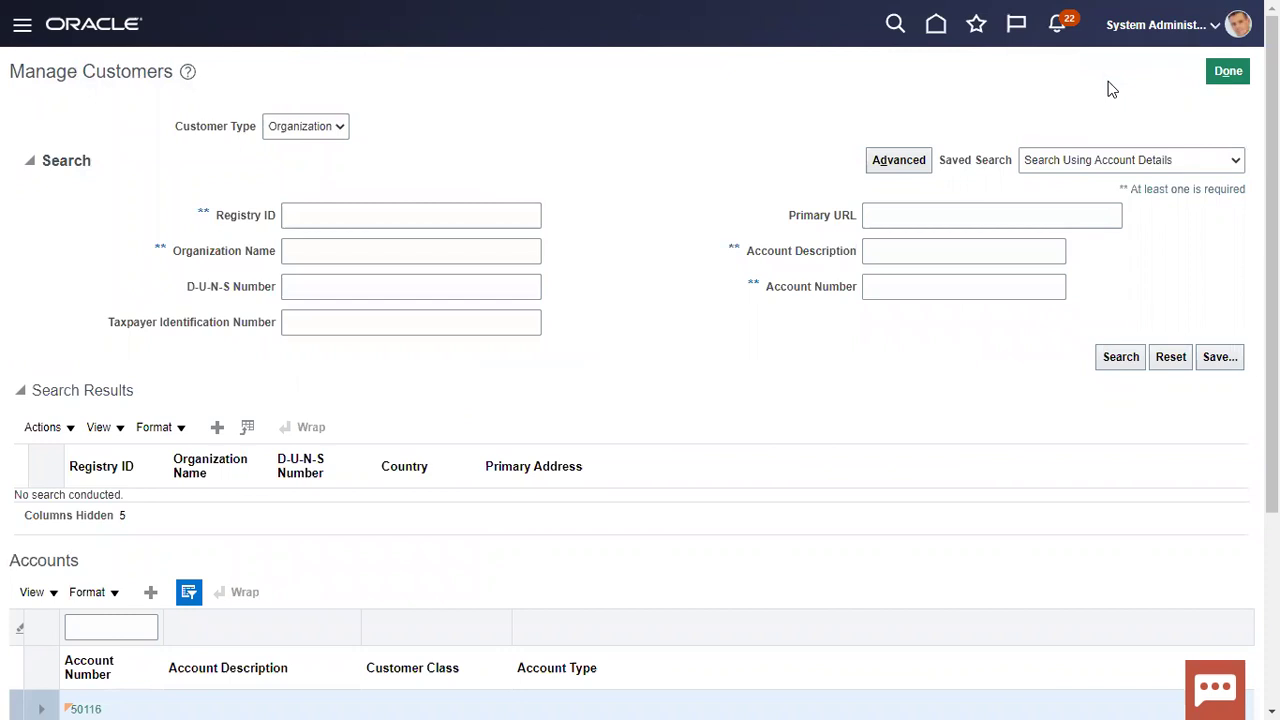
- Search the customers by organization name OraTrainings and review the customer's accounts and sites
left_click(329, 257)
left_click(314, 221)
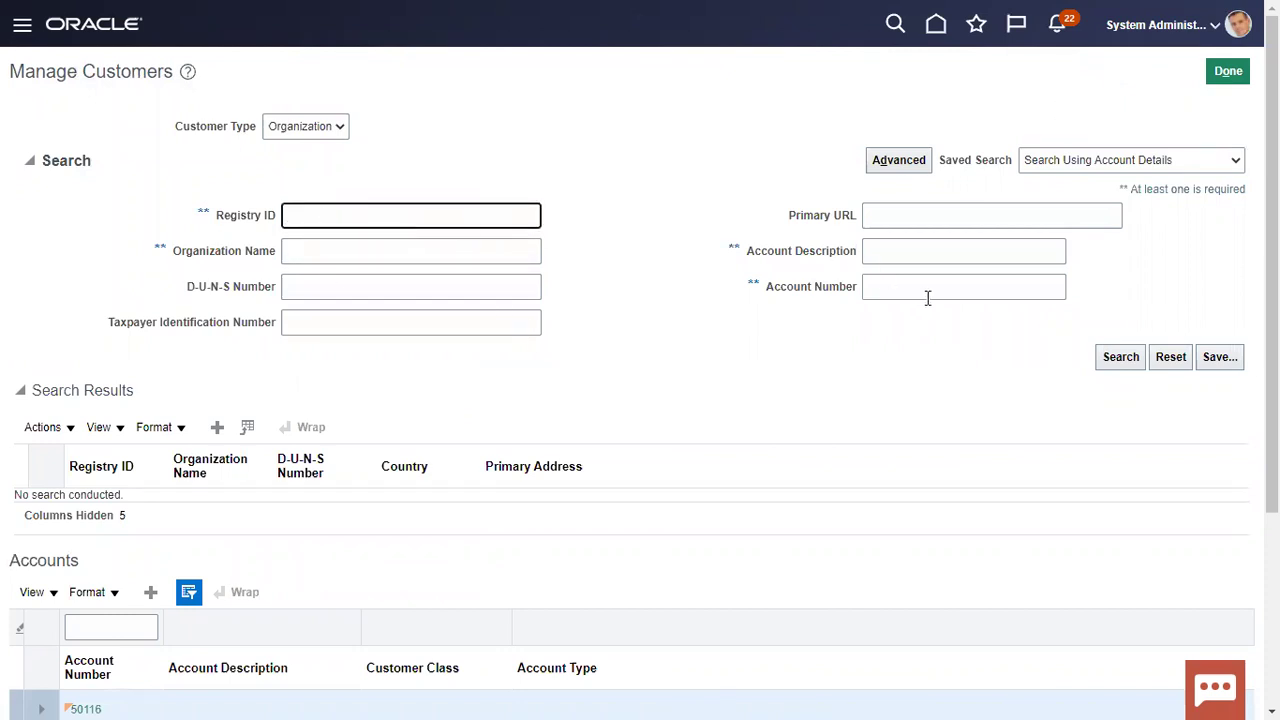
left_click(412, 253)
type("OraTrainings")
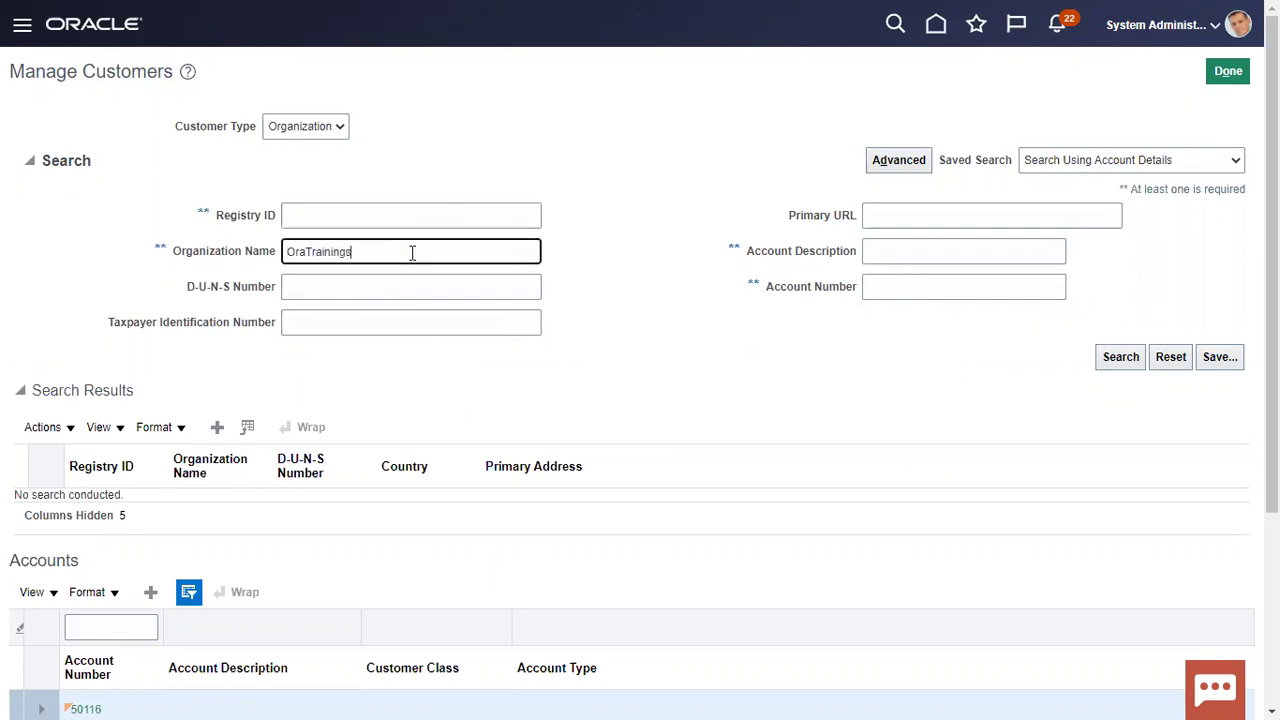
double_click(412, 253)
left_click(1104, 366)
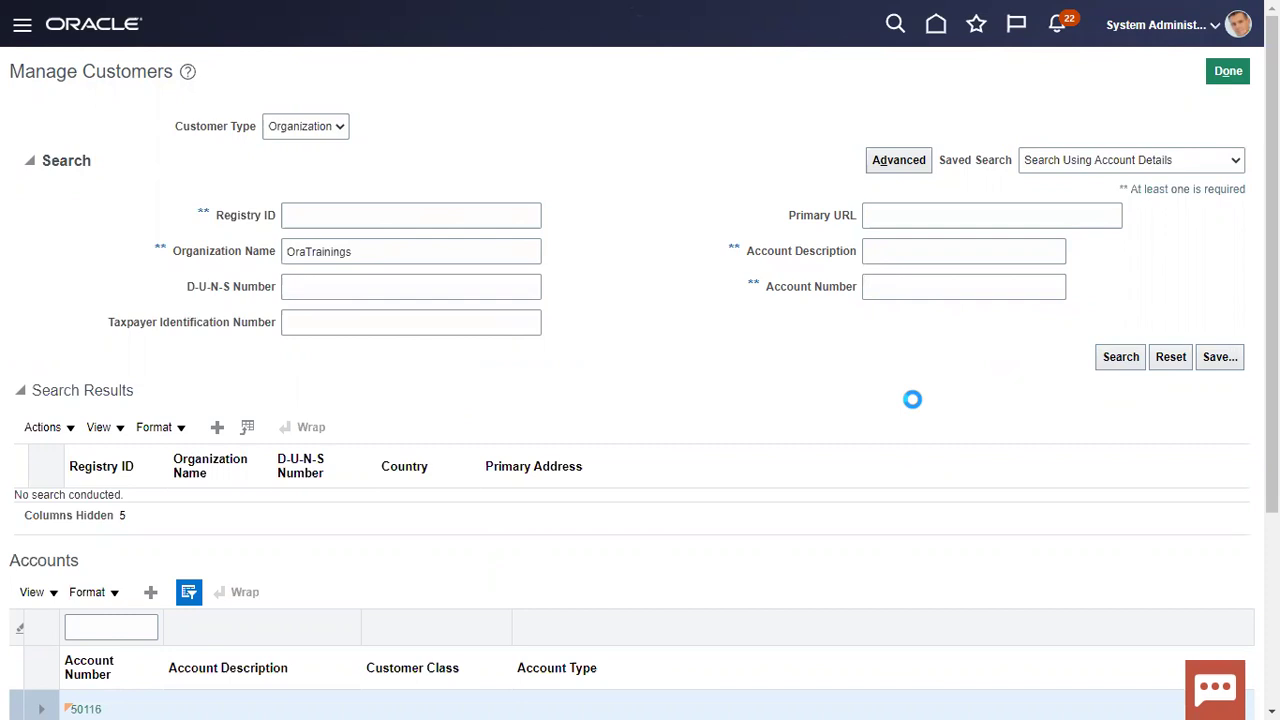
scroll(912, 399, "down", 2)
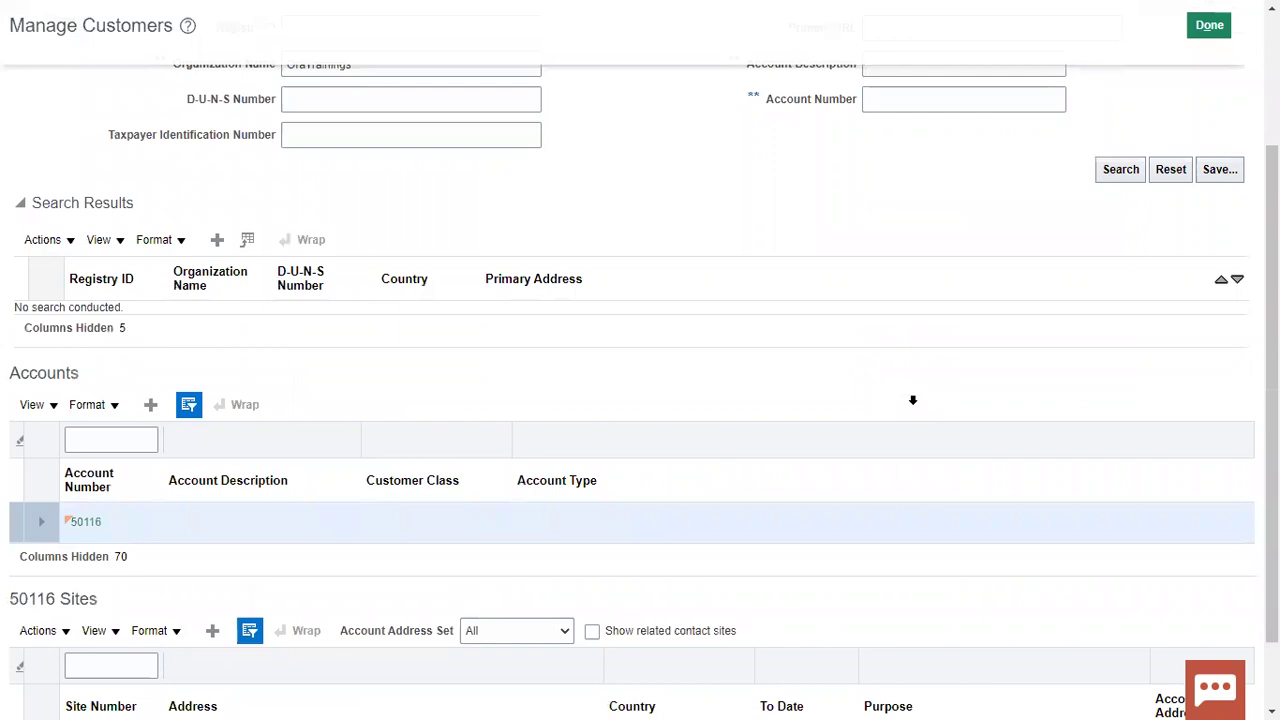
scroll(905, 401, "down", 1)
scroll(901, 402, "up", 2)
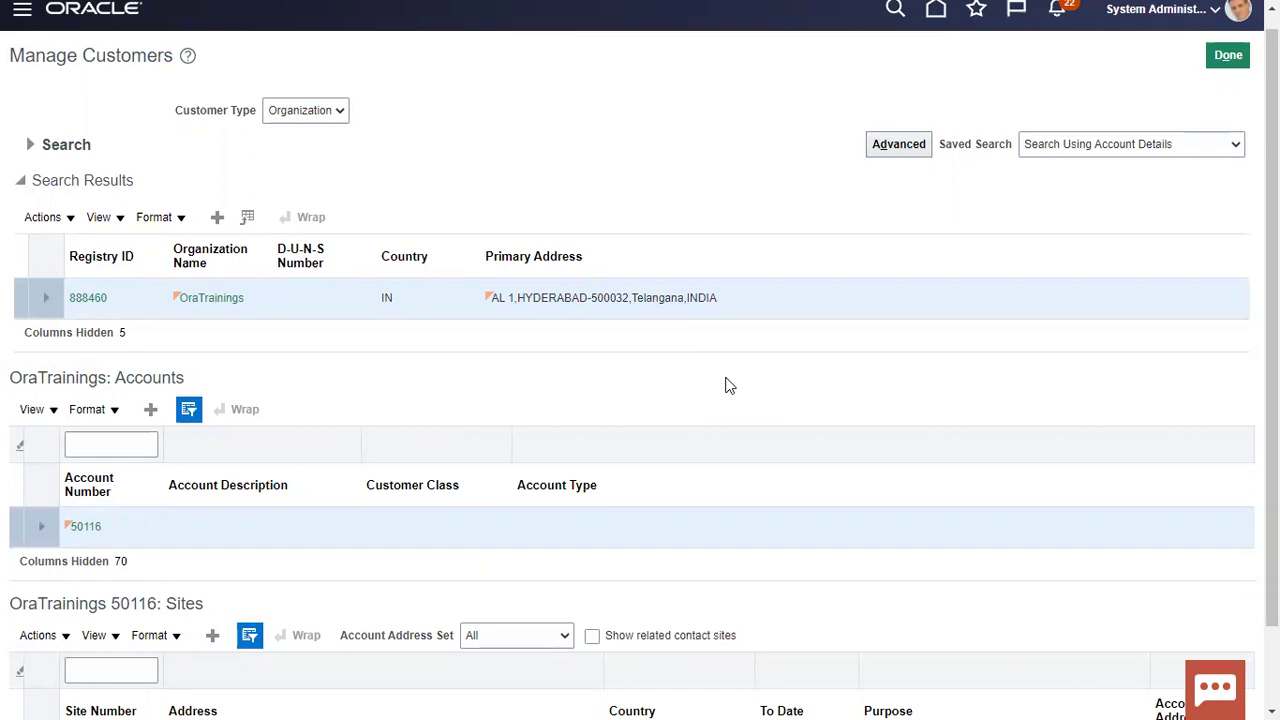
scroll(728, 386, "down", 2)
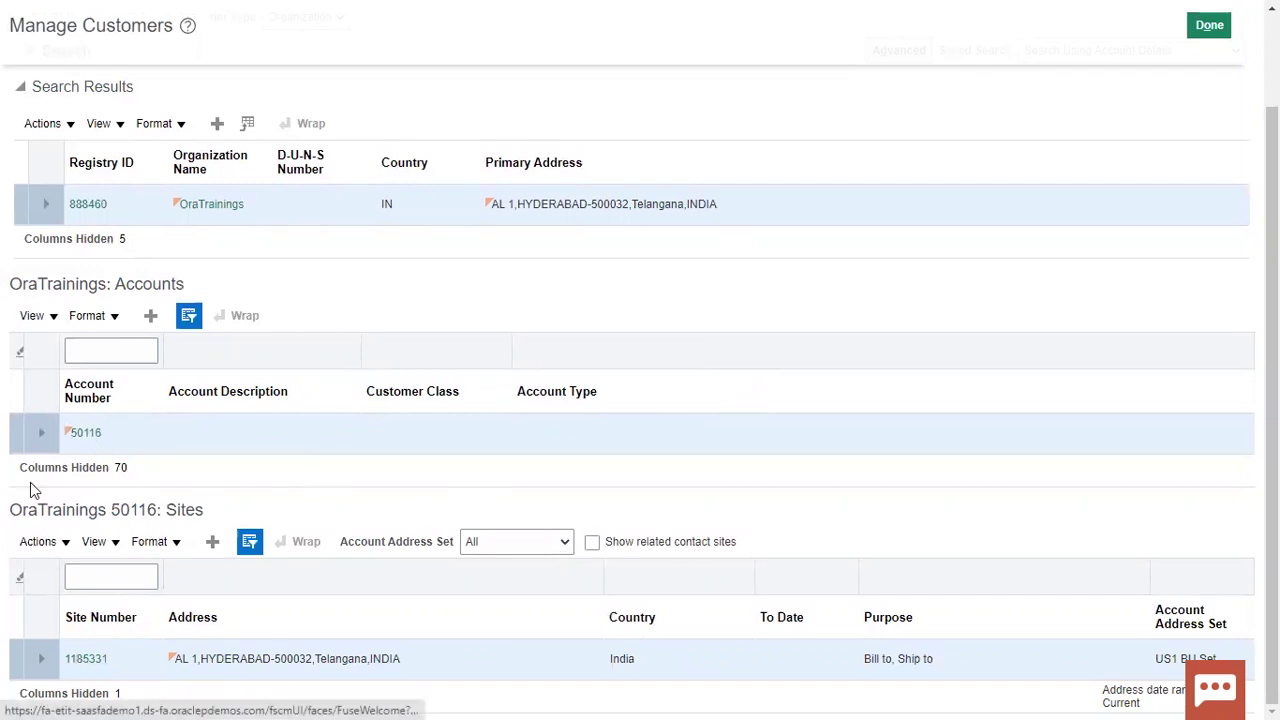
- Open the OraTrainings account for editing, add the receipt method Check (Directly/No Remit), and save
left_click(90, 436)
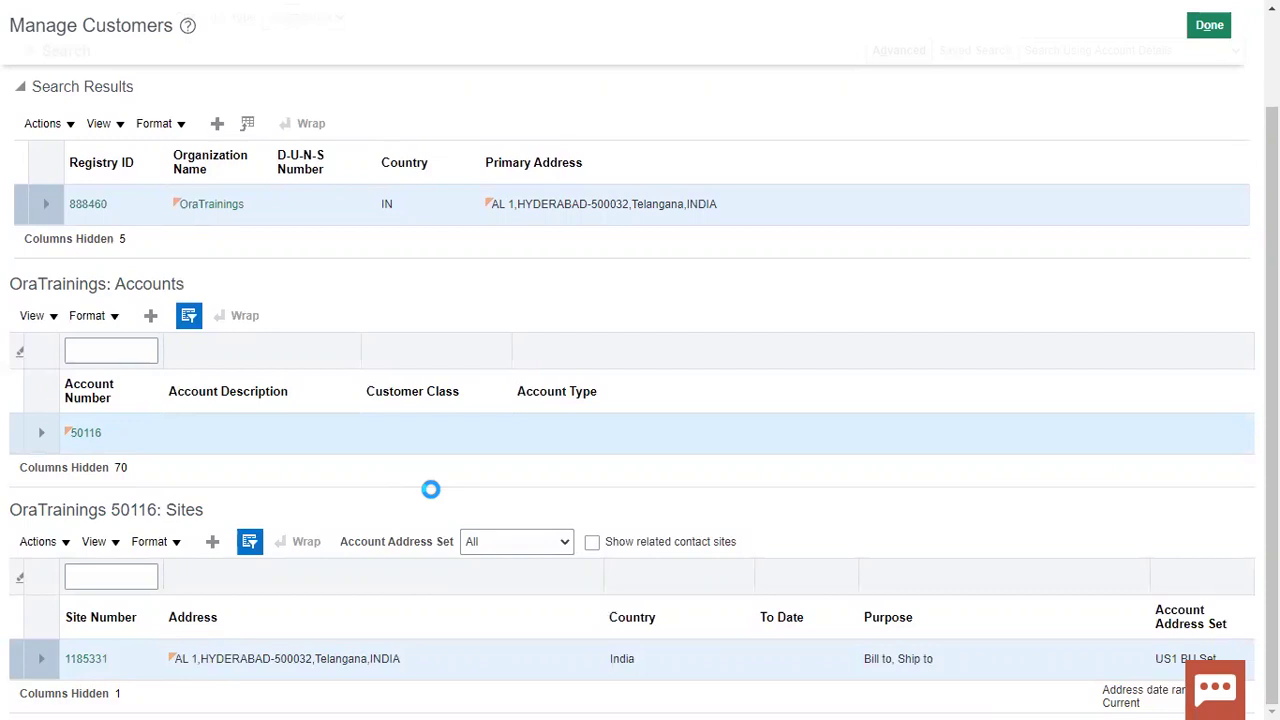
scroll(432, 490, "down", 2)
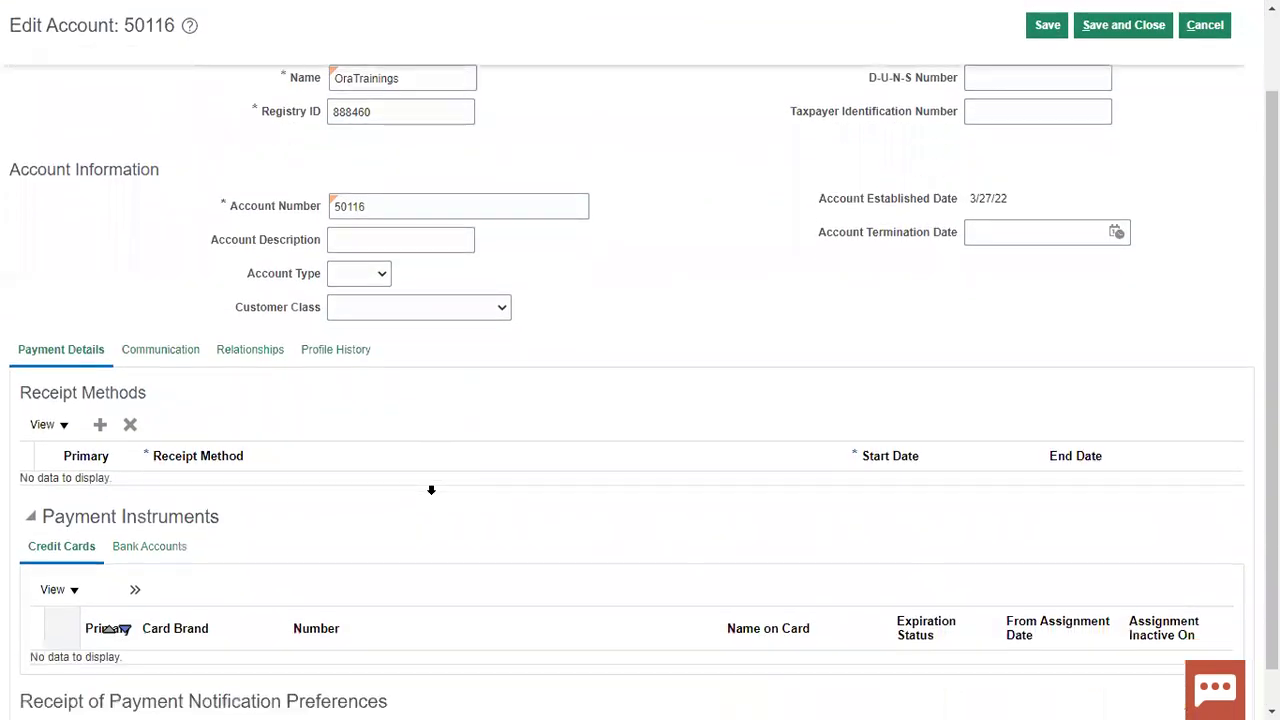
scroll(432, 490, "down", 1)
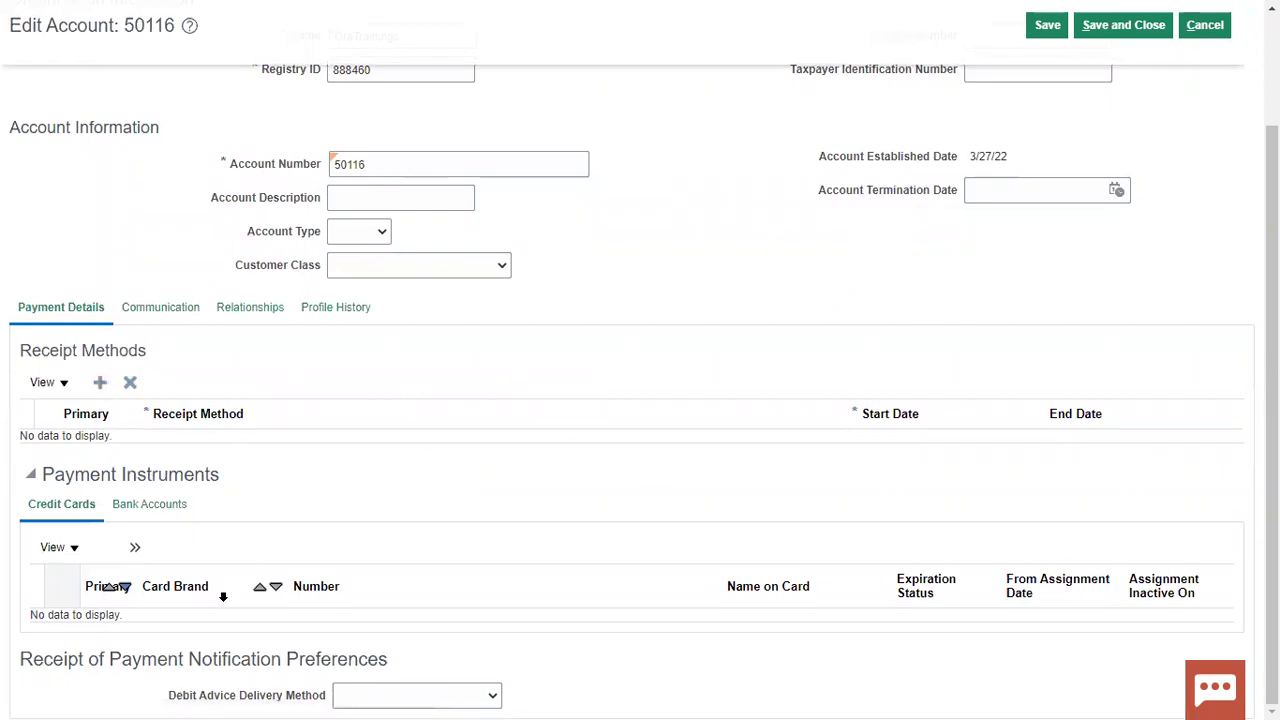
left_click(348, 452)
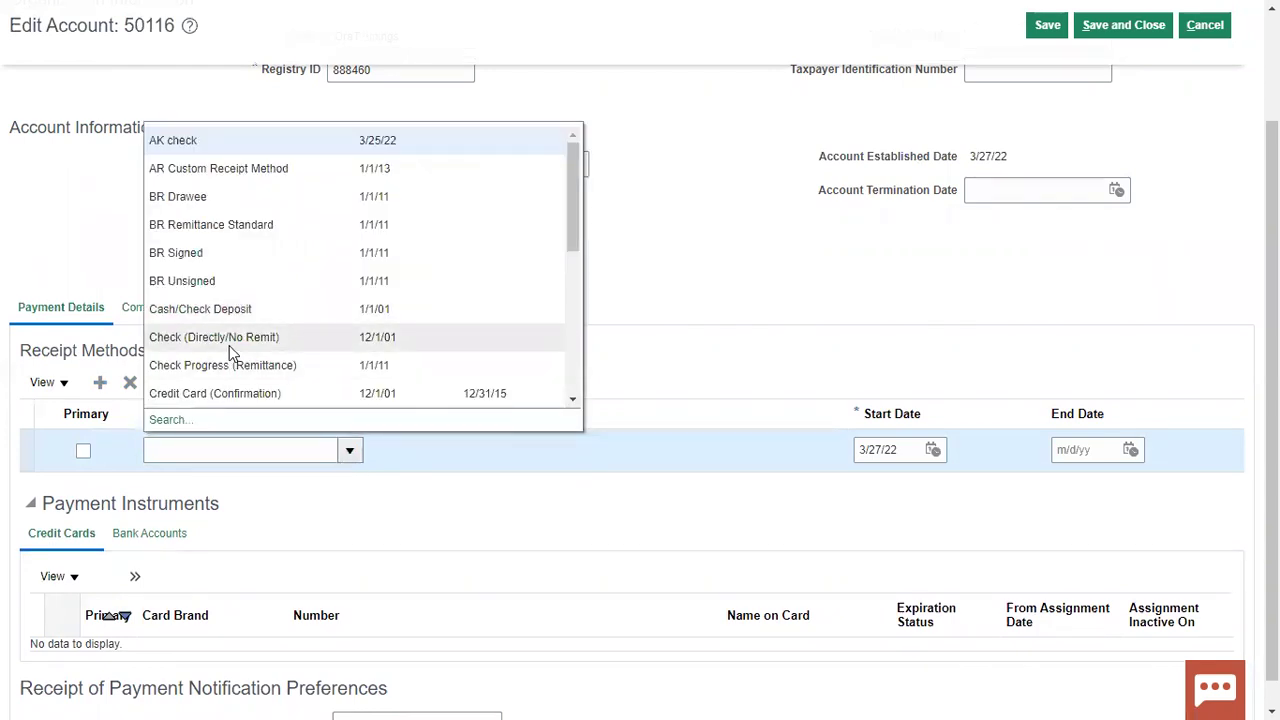
left_click(232, 345)
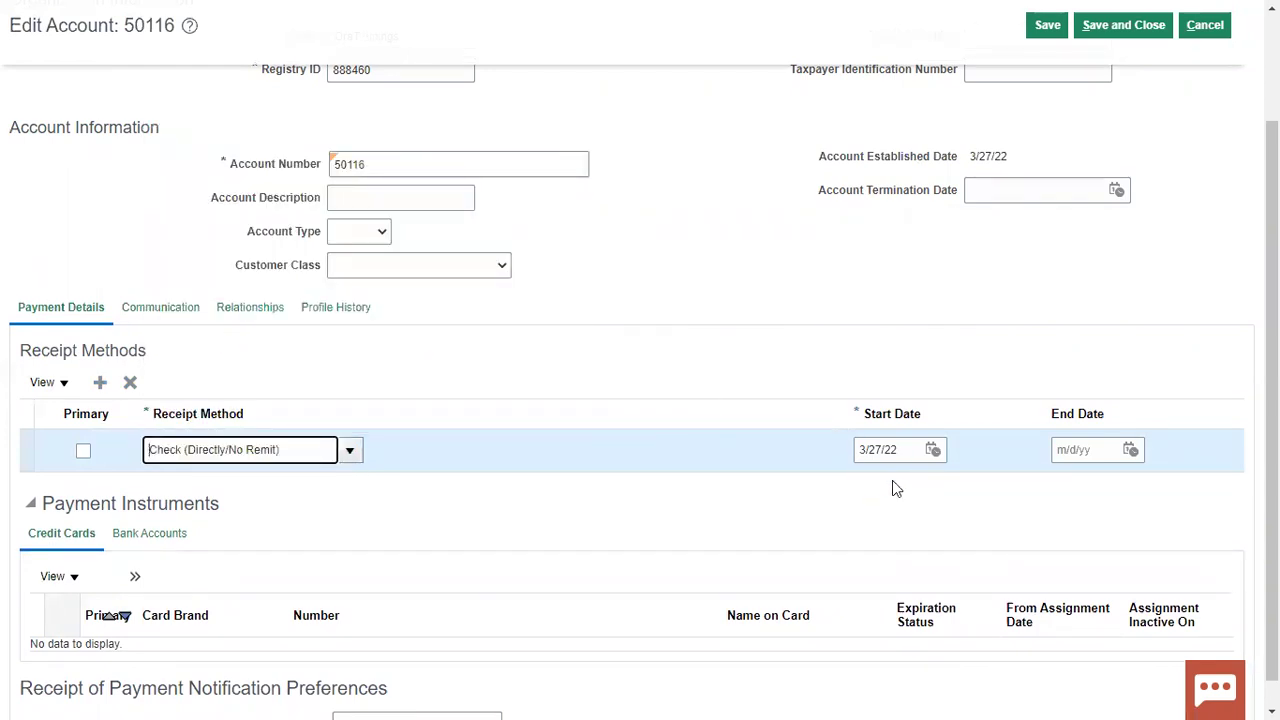
scroll(900, 450, "up", 3)
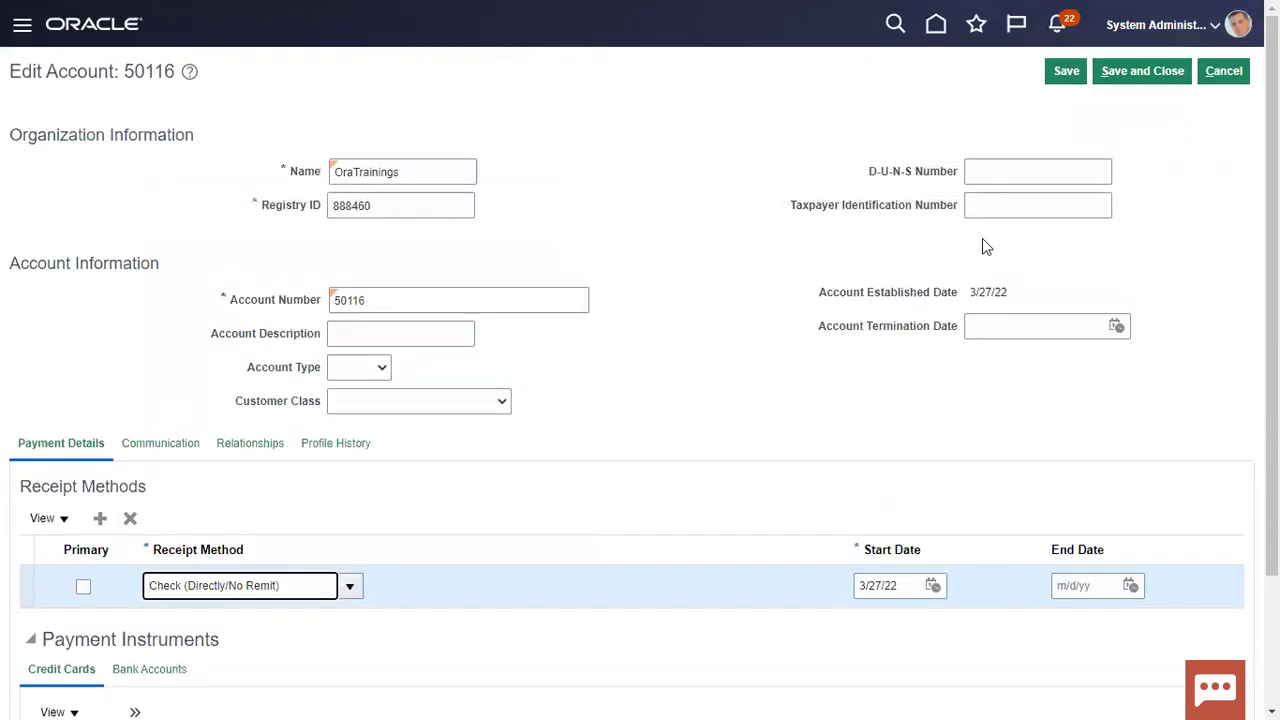
left_click(1058, 78)
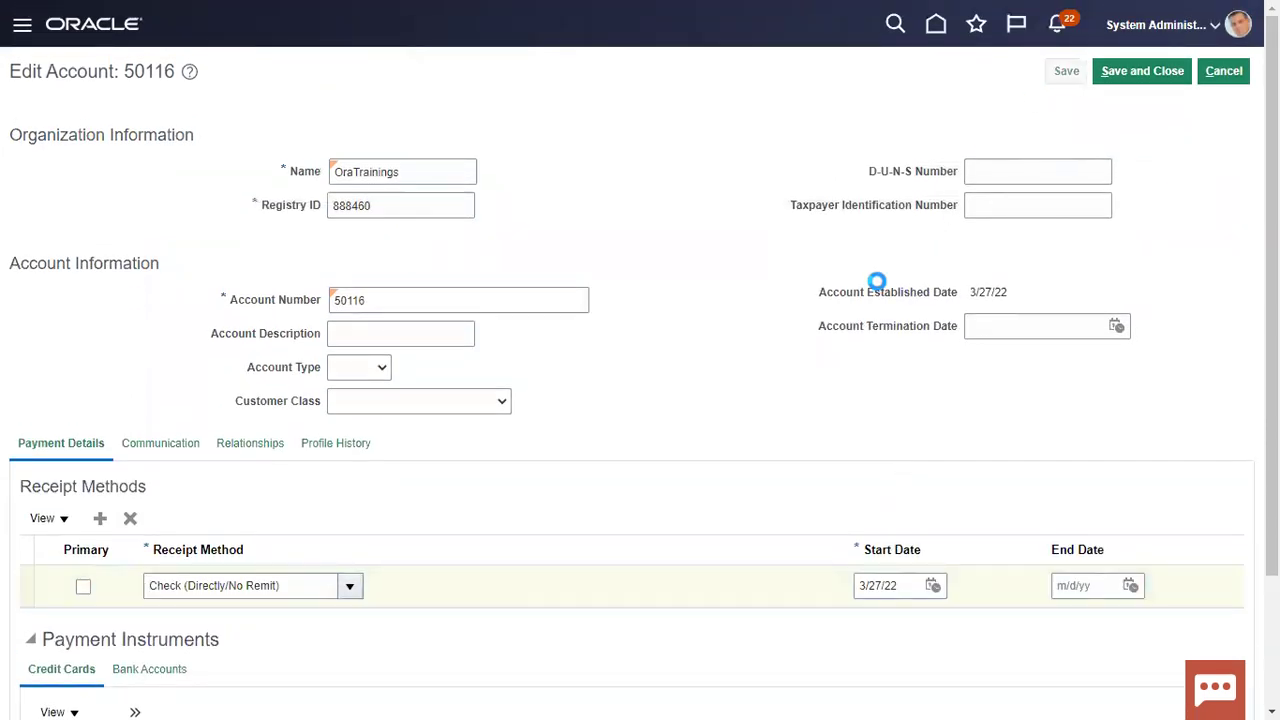
- Create a new bank account under the payment instruments, setting its country to India and entering the bank account number
scroll(766, 405, "down", 3)
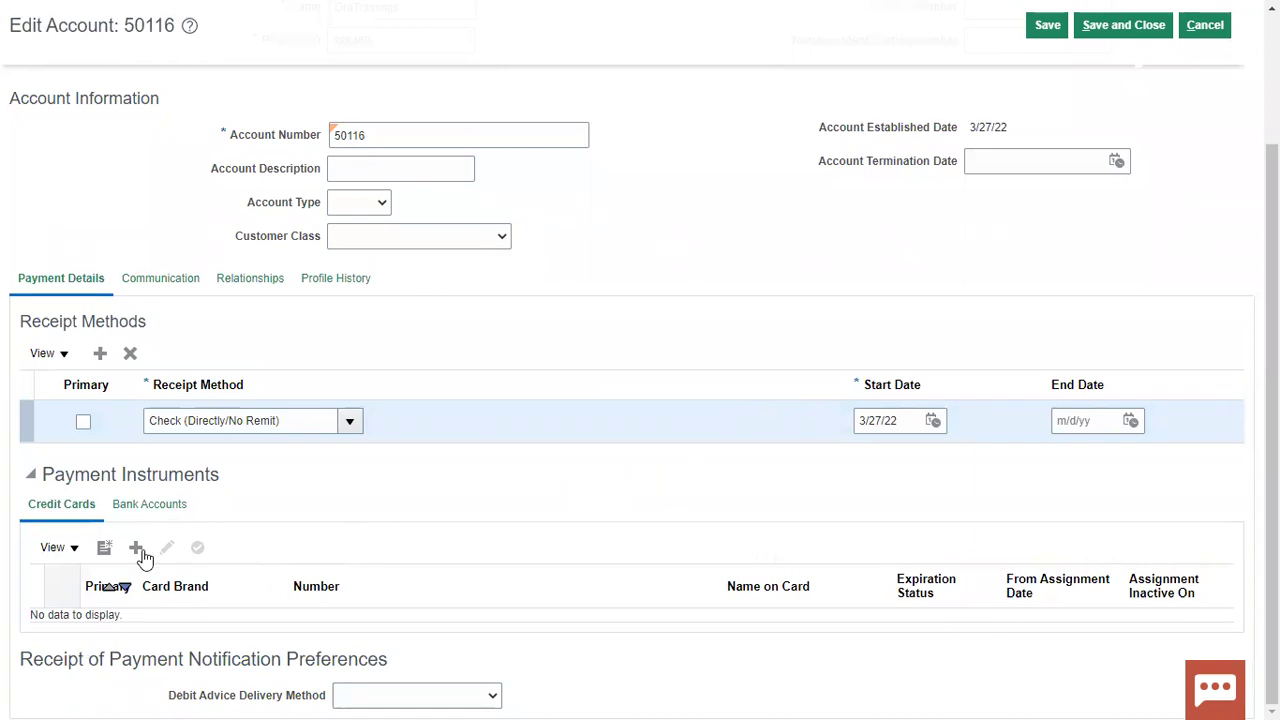
left_click(165, 503)
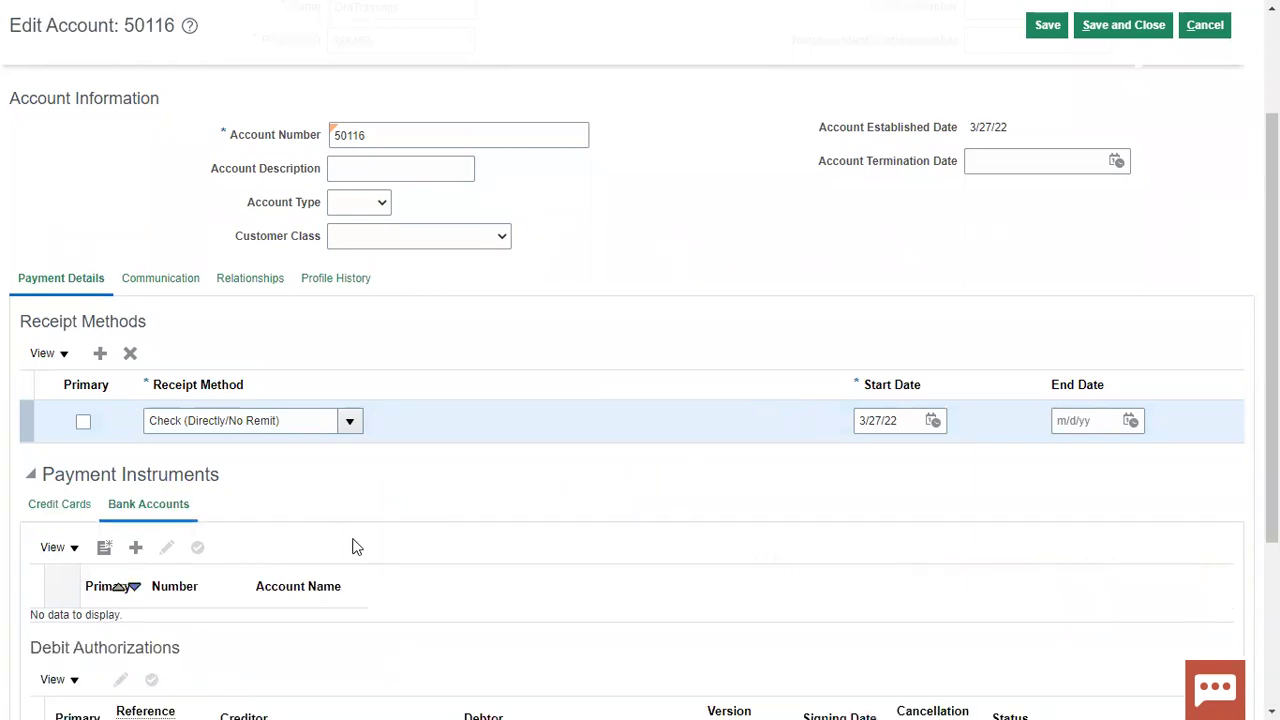
scroll(351, 543, "down", 3)
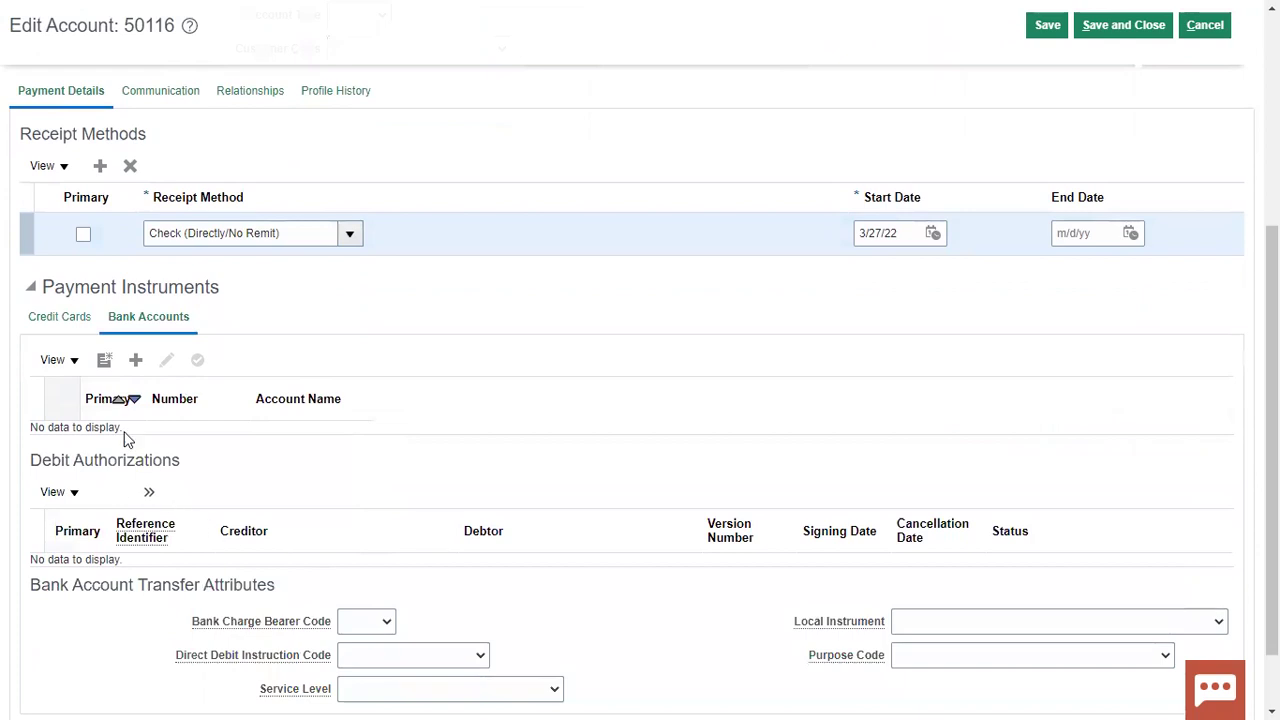
left_click(105, 364)
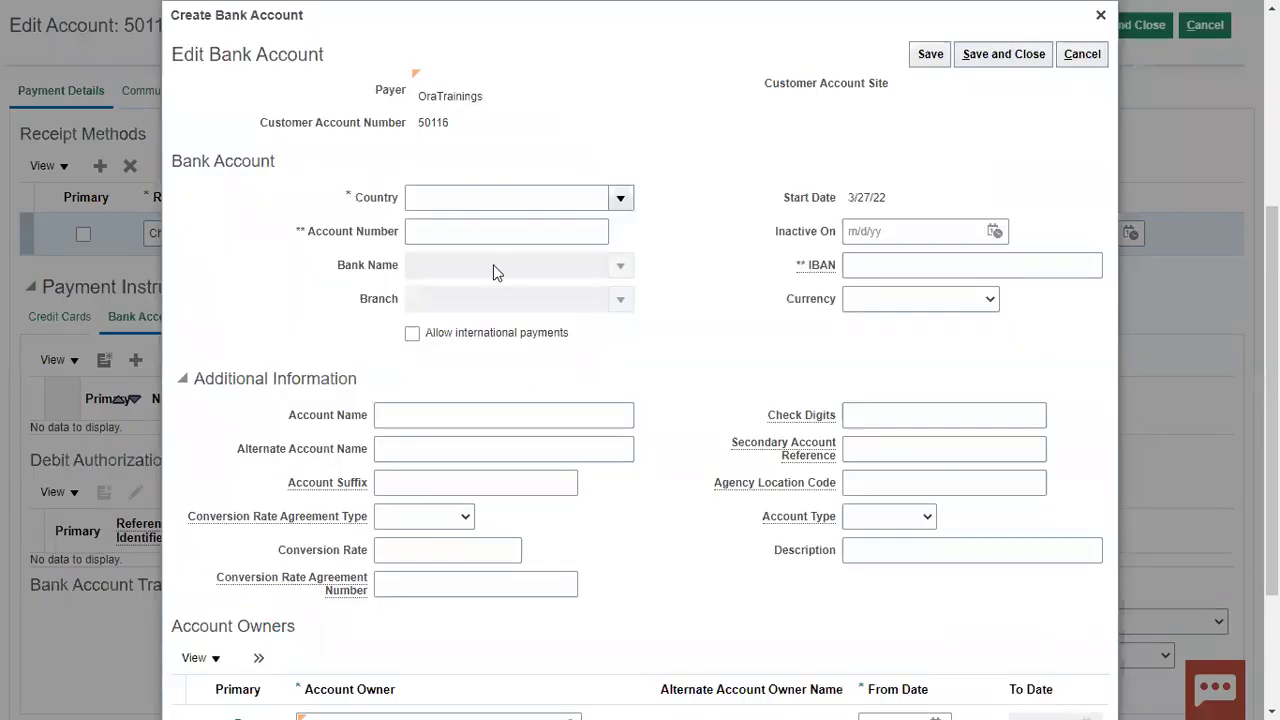
left_click(487, 198)
type("India")
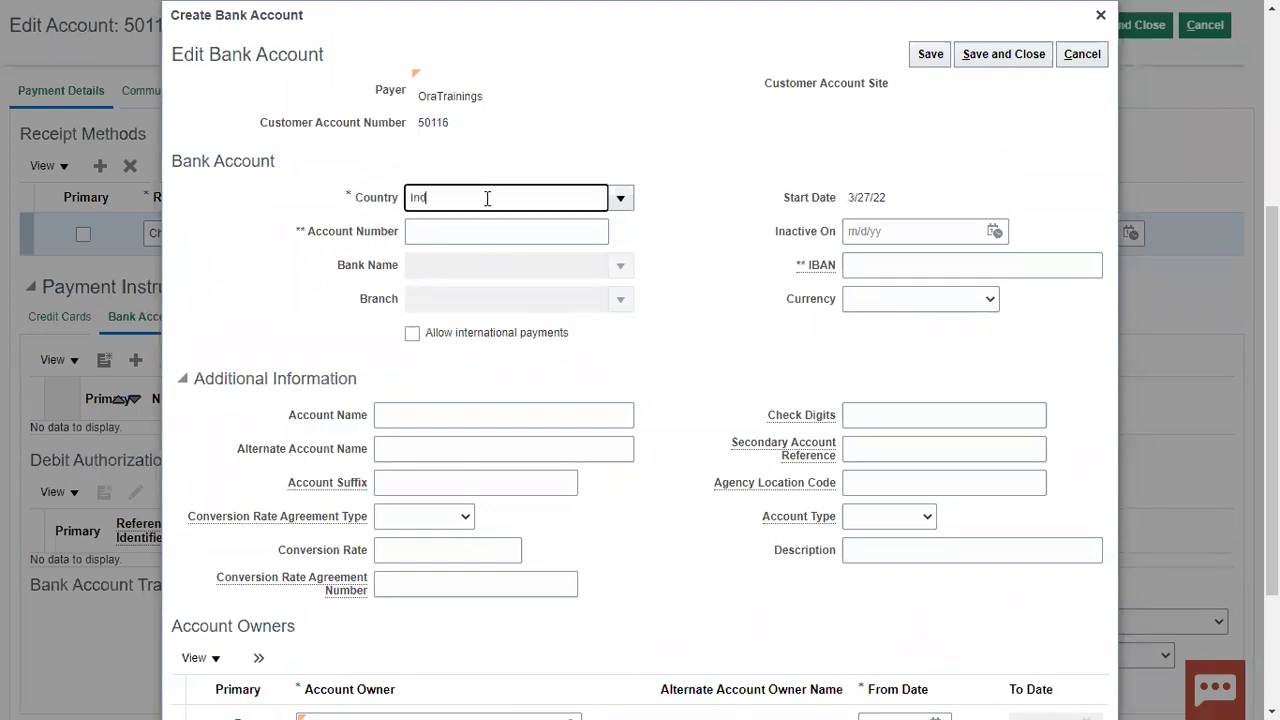
key("Tab")
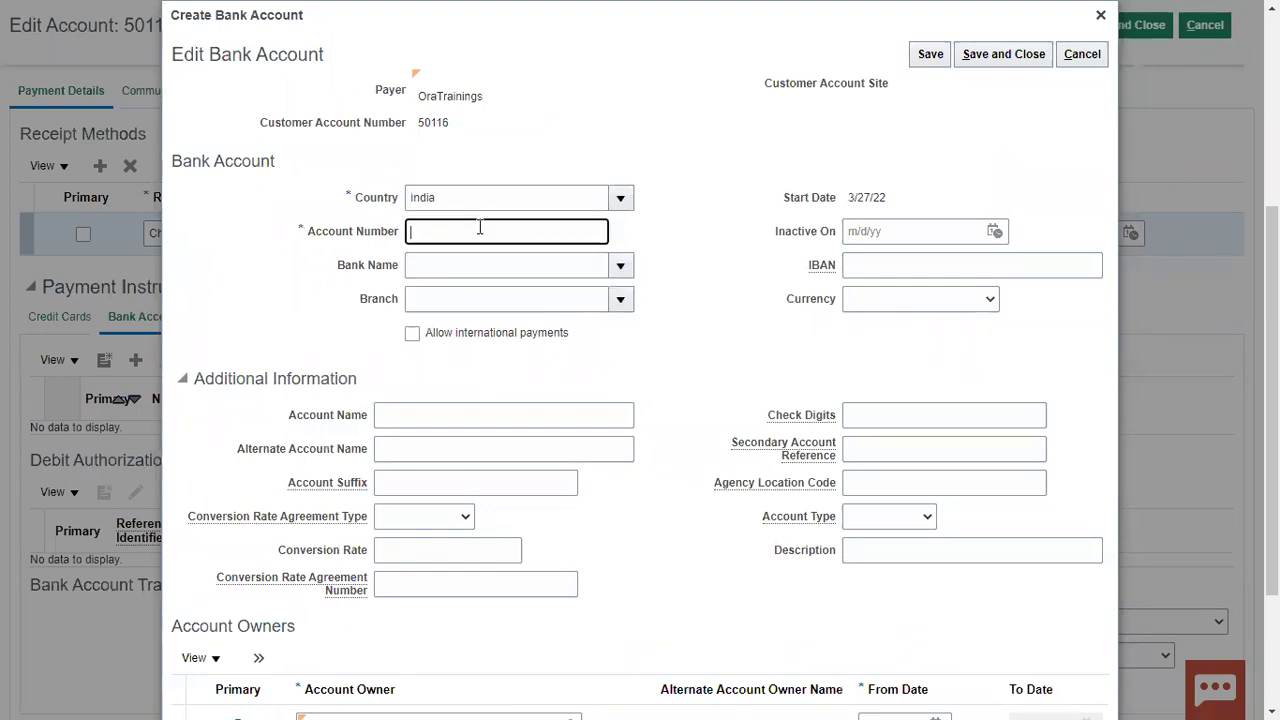
type("1234567890")
- Set the bank name to HDFC Bank and the branch to New Delhi Branch, and save and close the bank account
left_click(484, 264)
type("HDFC")
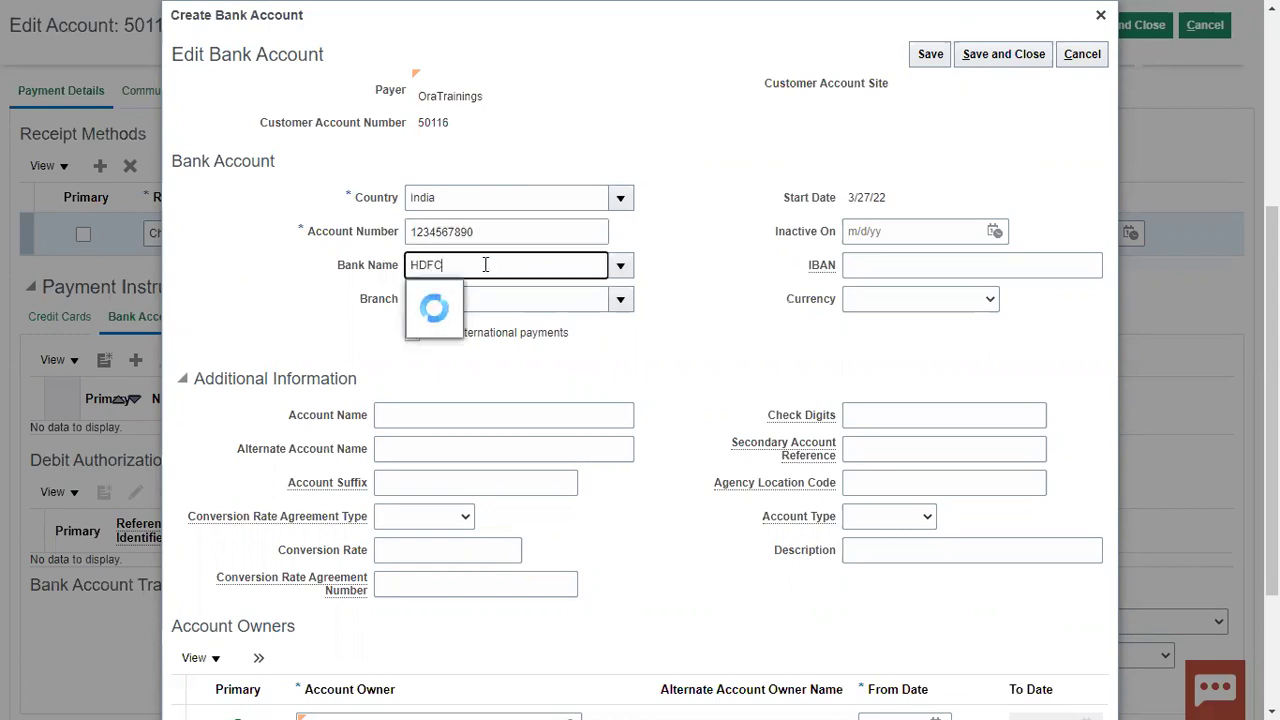
left_click(465, 289)
left_click(460, 304)
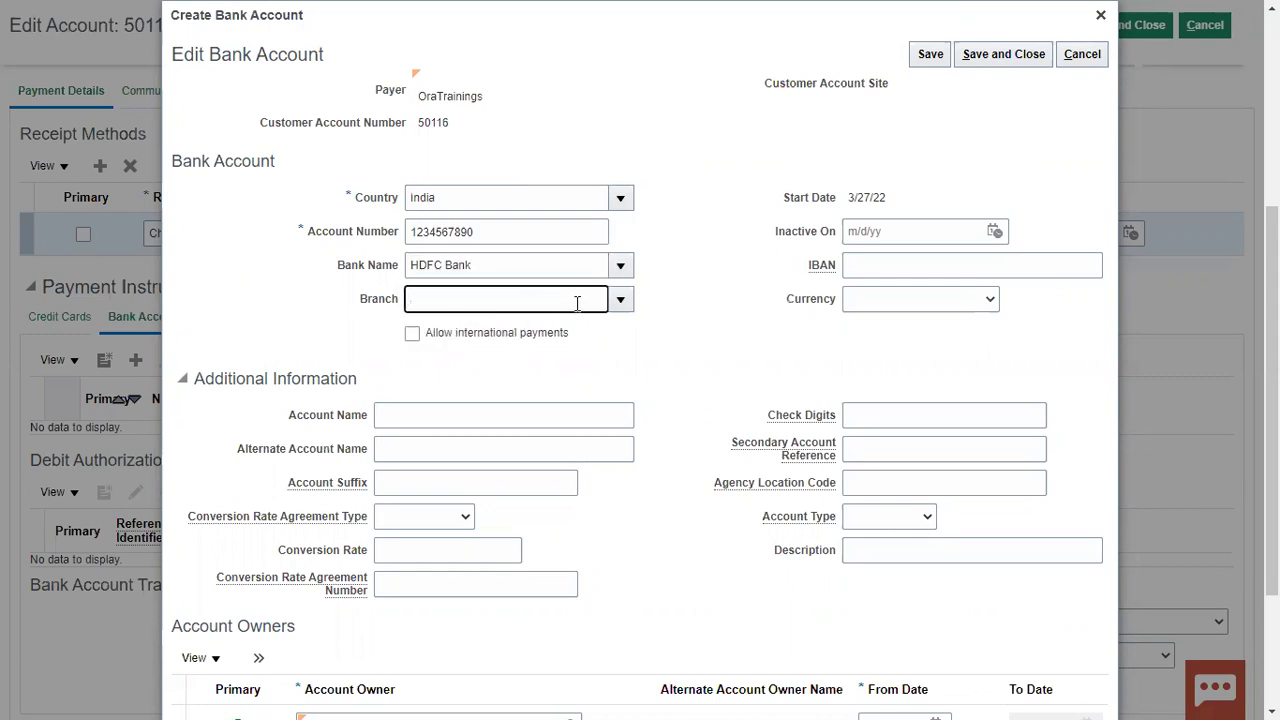
type("New")
left_click(440, 331)
scroll(420, 486, "down", 2)
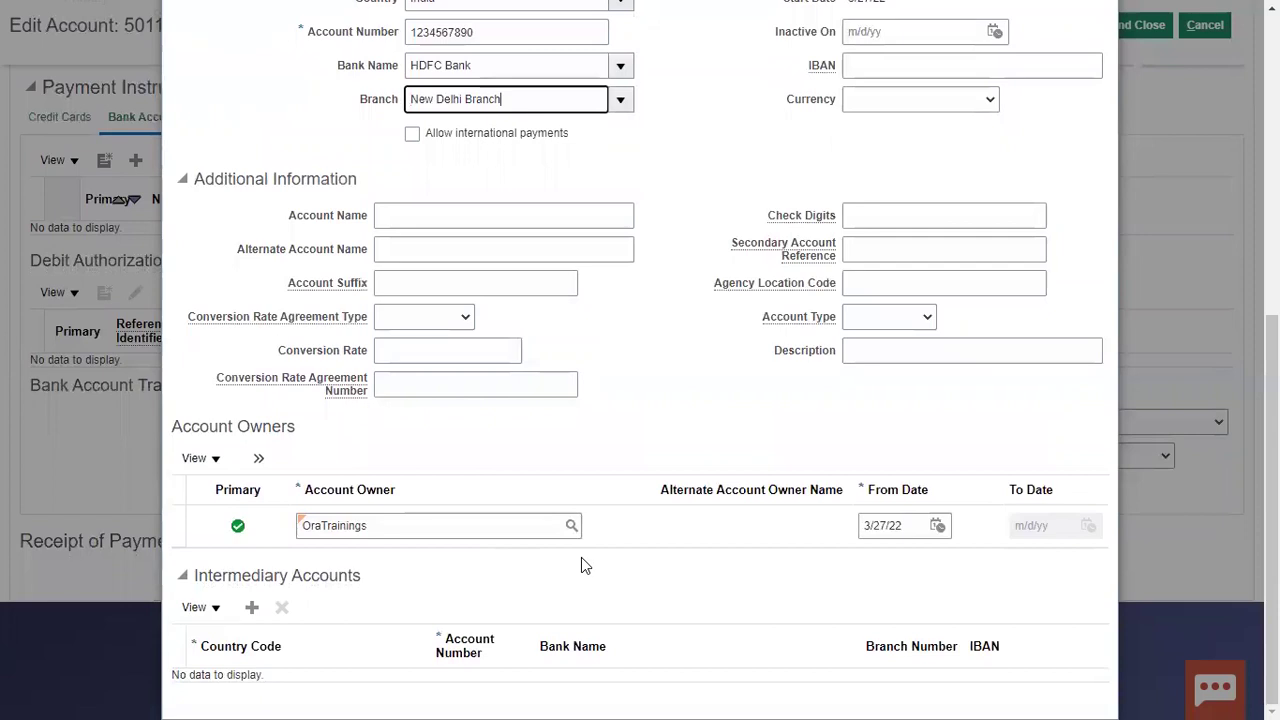
scroll(581, 557, "up", 3)
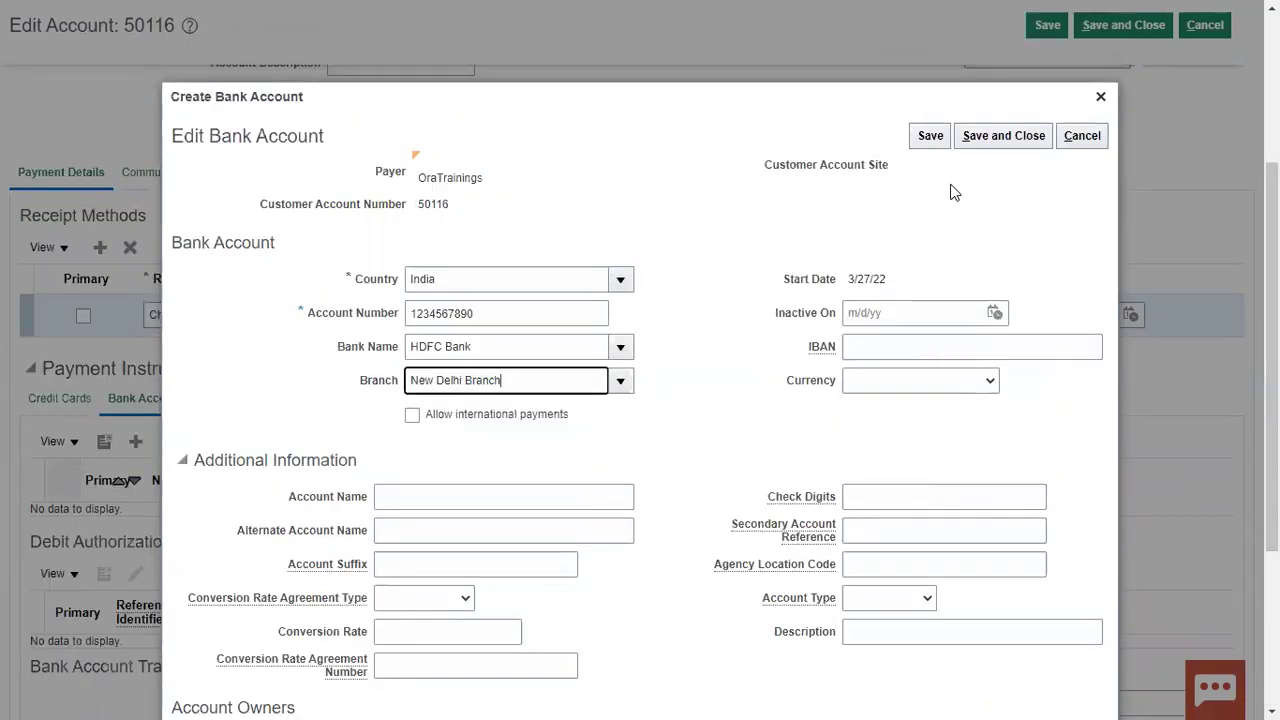
left_click(969, 139)
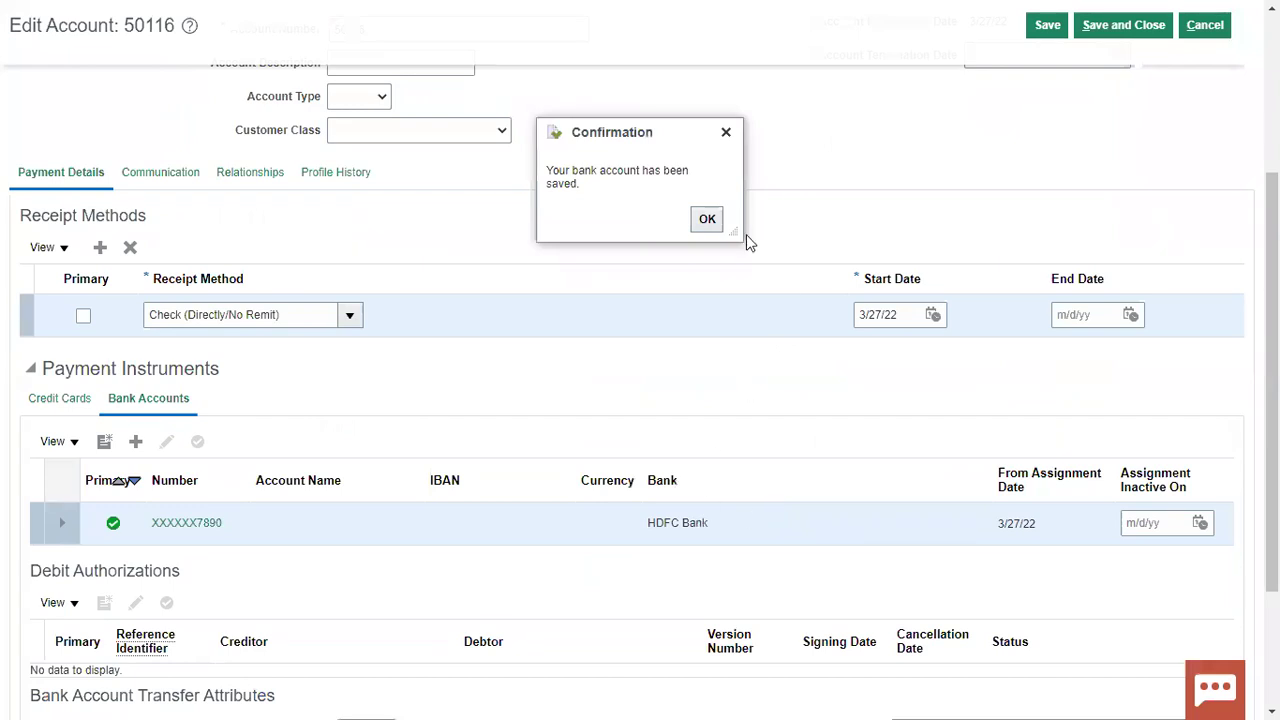
left_click(707, 219)
- Open the saved HDFC Bank account and review its bank details, account owners and intermediary accounts
scroll(669, 476, "down", 3)
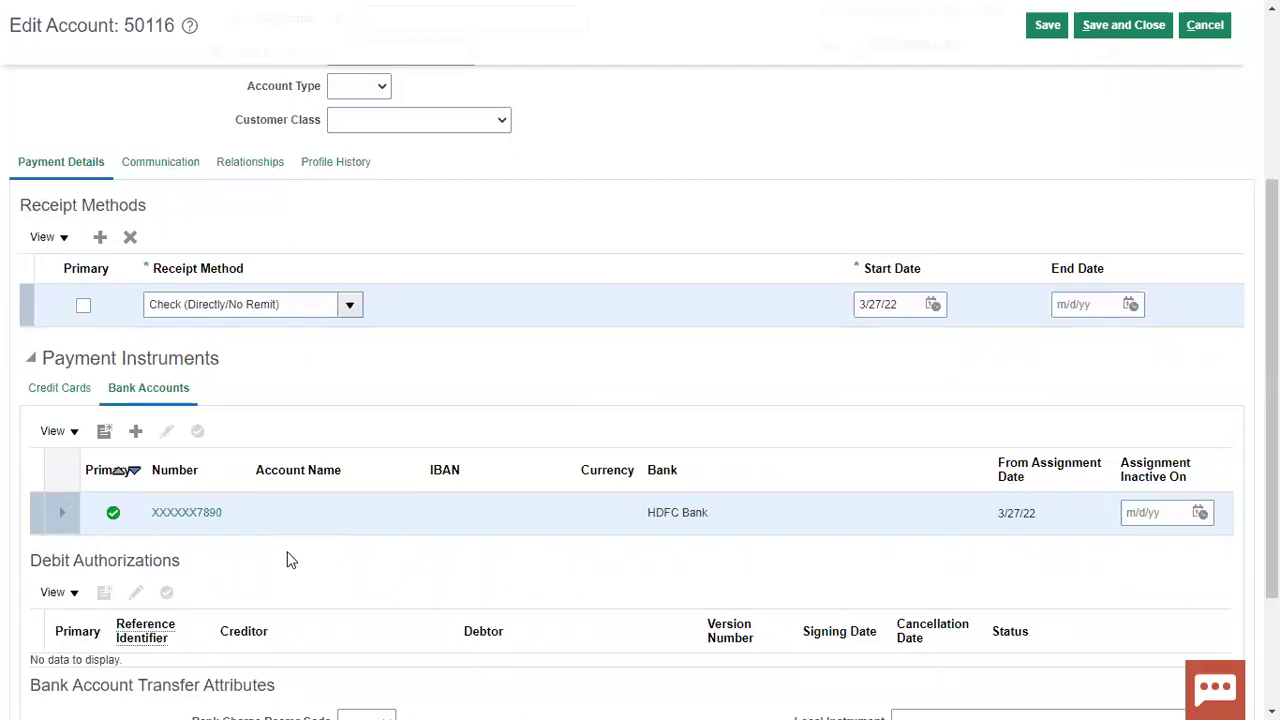
left_click(200, 512)
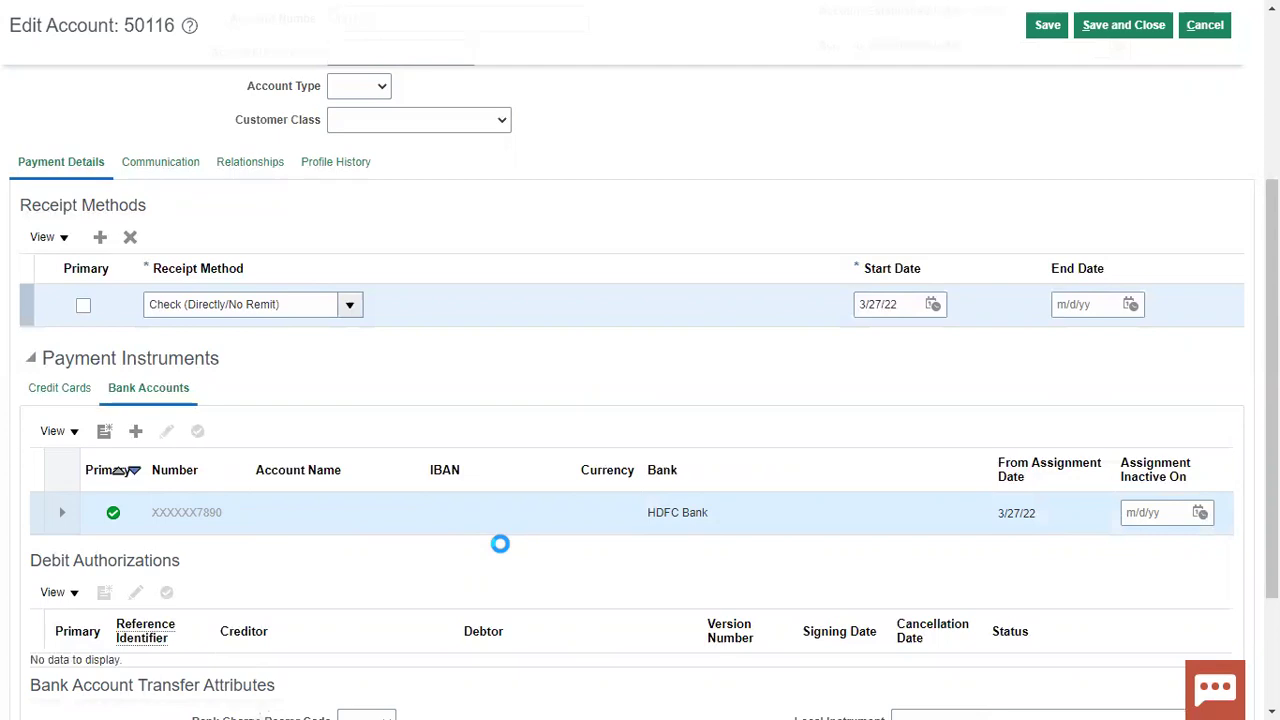
scroll(500, 551, "down", 2)
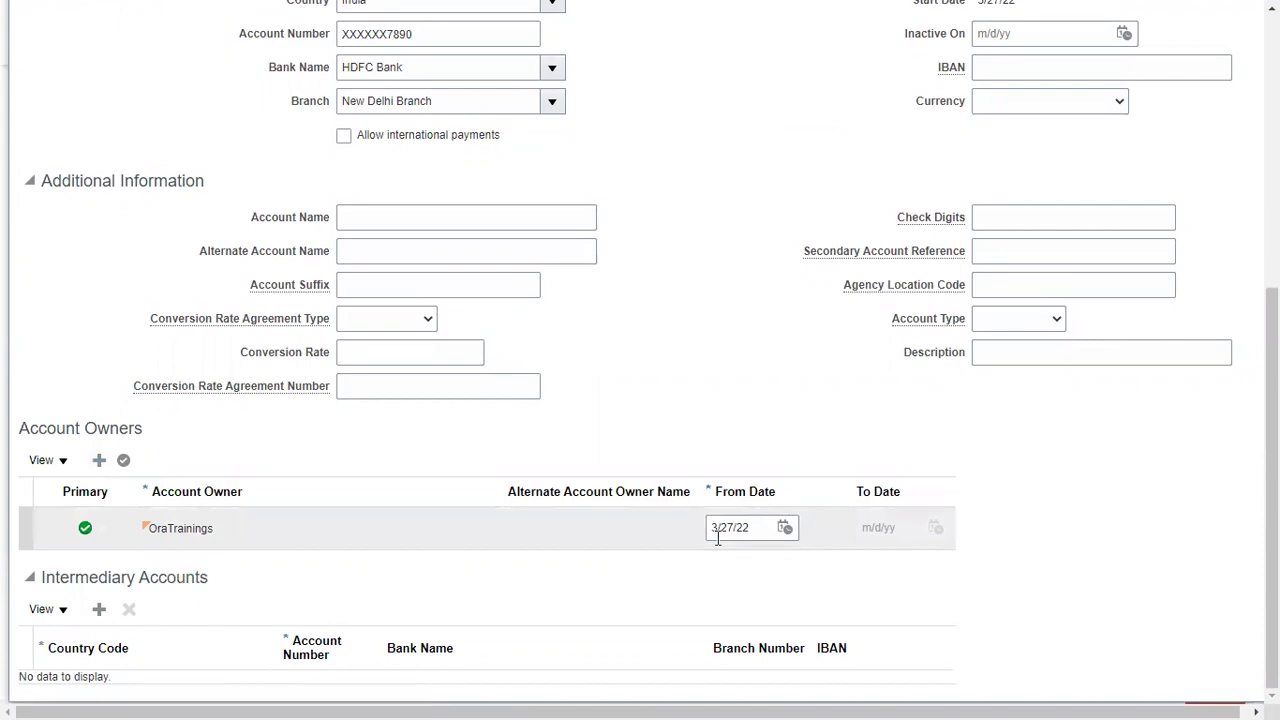
scroll(594, 289, "up", 3)
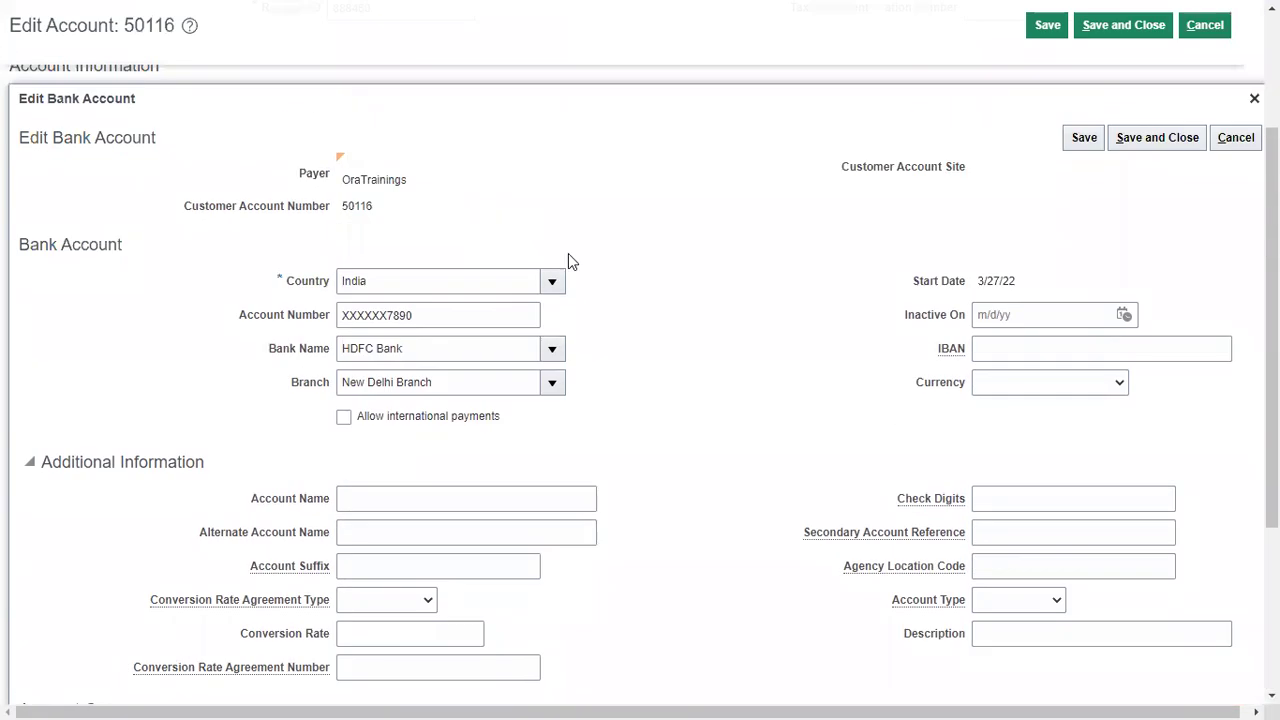
scroll(294, 434, "down", 3)
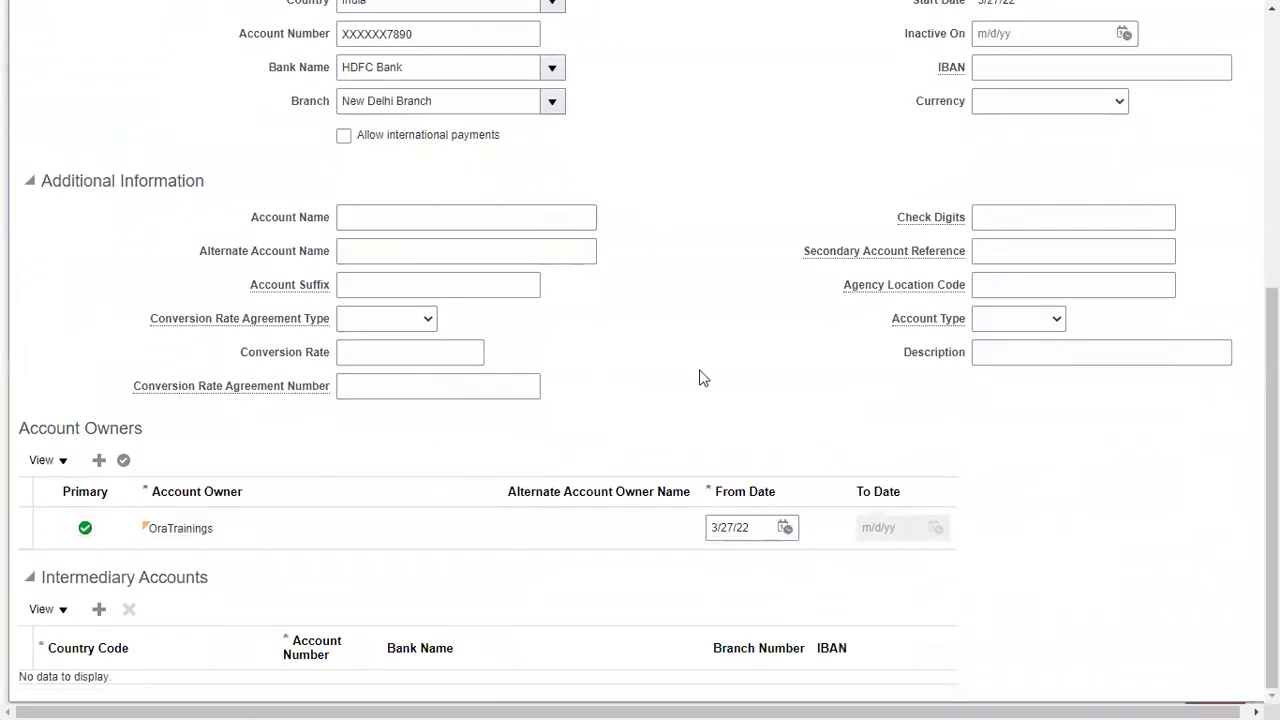
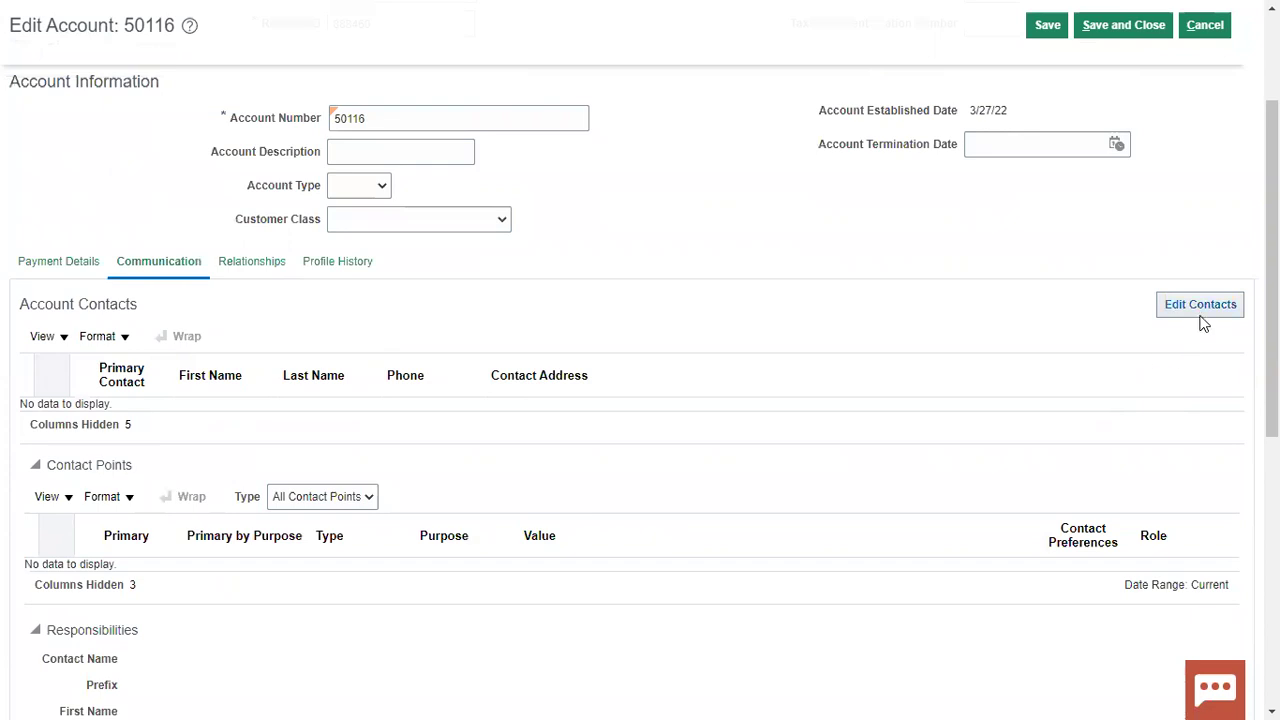
- Create an account contact with the first name Contact First Name and last name Contact last Name
left_click(1203, 309)
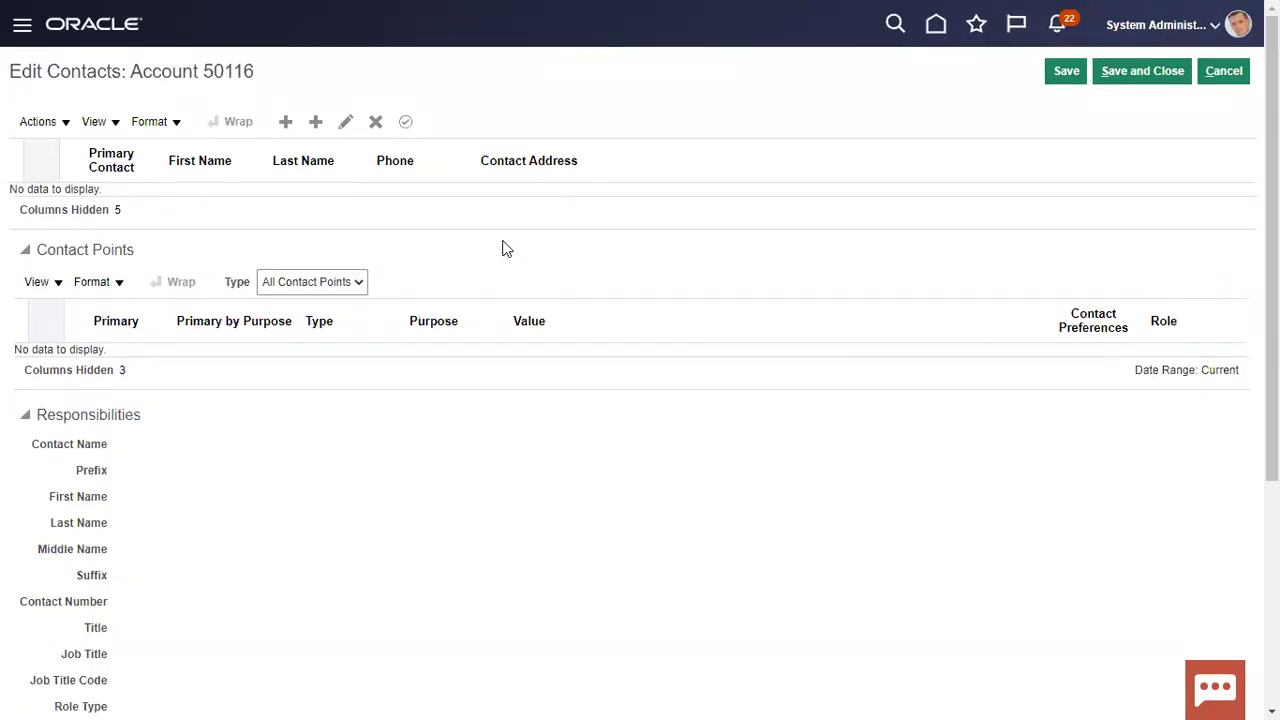
left_click(285, 123)
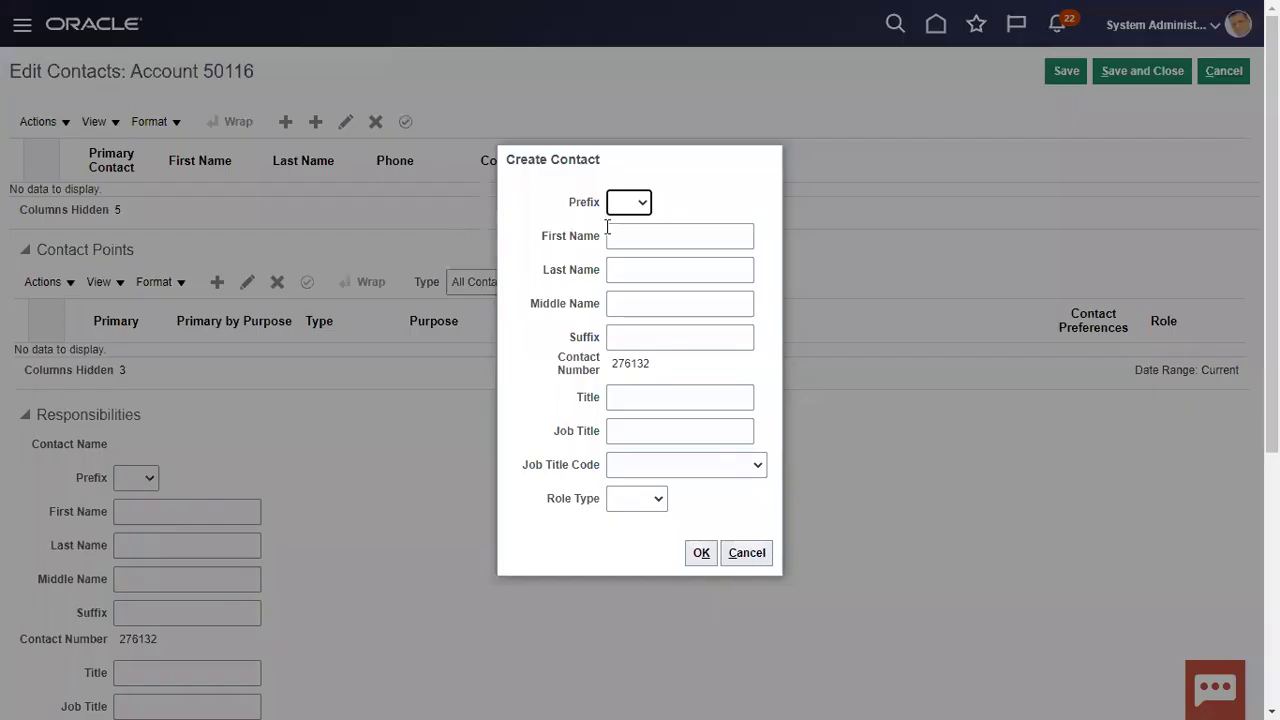
left_click(624, 229)
type("Co")
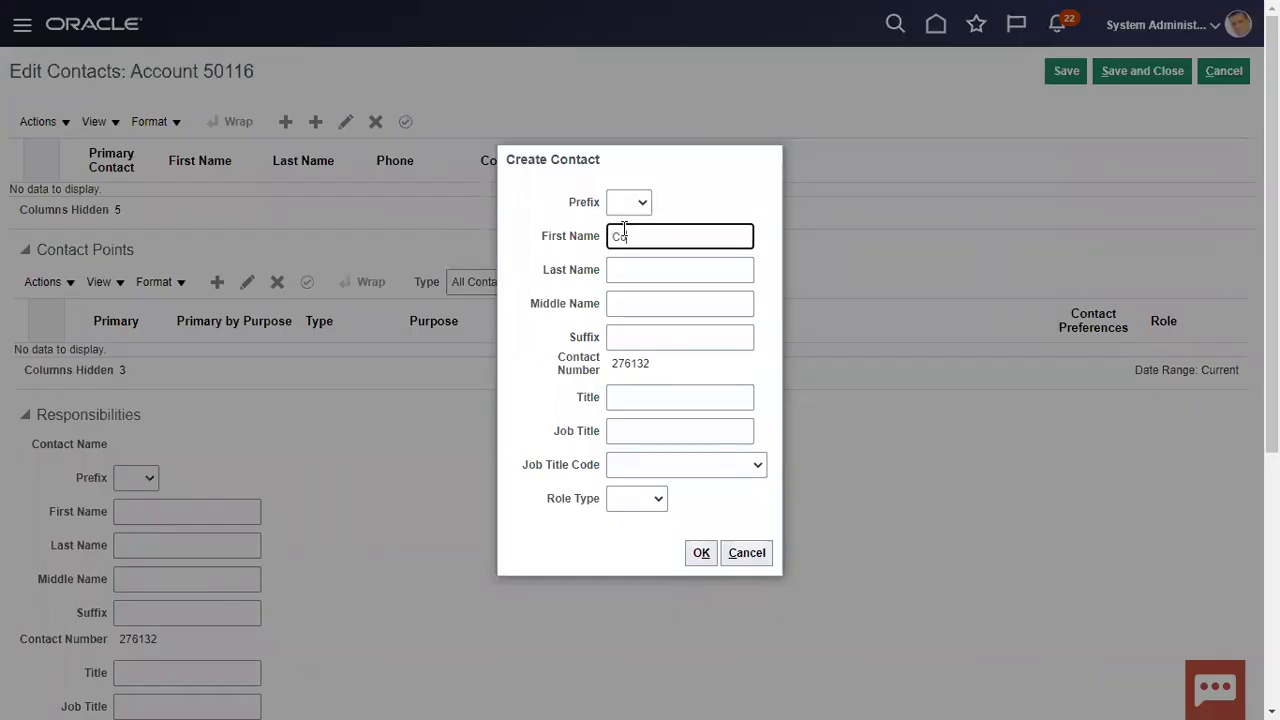
type("ntact First Name")
key("BackSpace")
key("BackSpace")
key("BackSpace")
key("BackSpace")
key("BackSpace")
type("Name")
key("Tab")
type("Contact last Name")
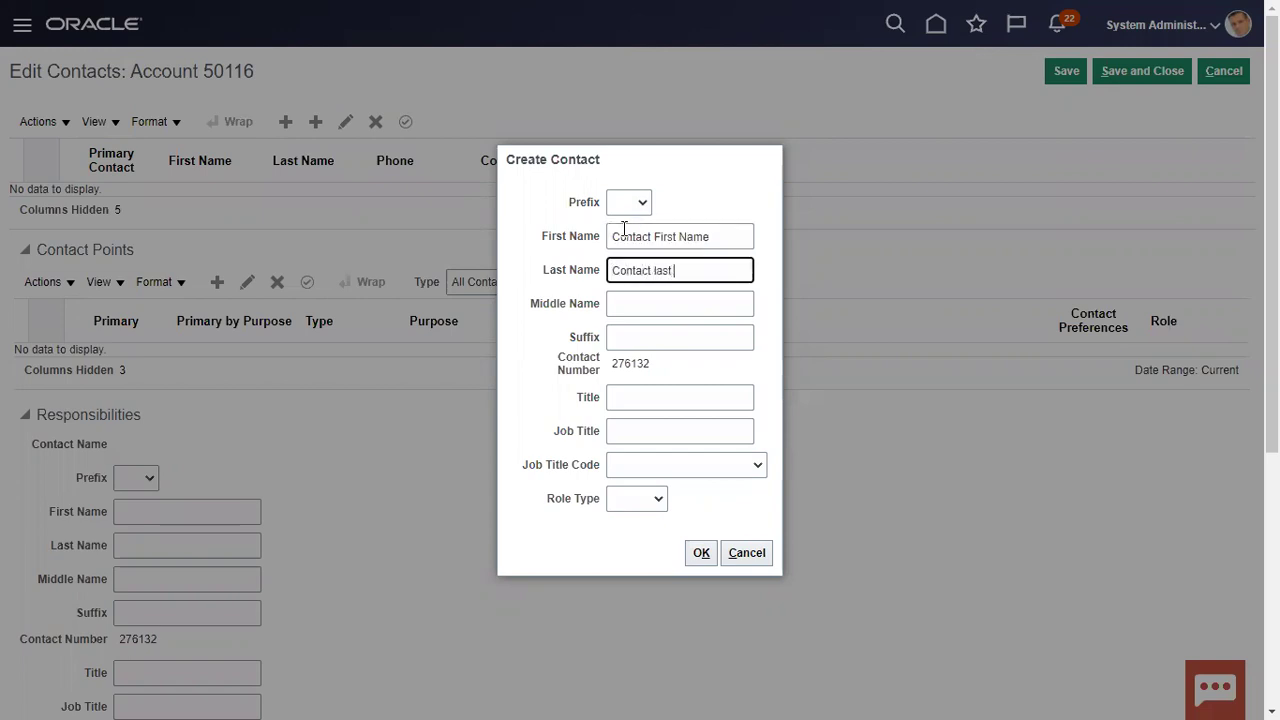
left_click(703, 552)
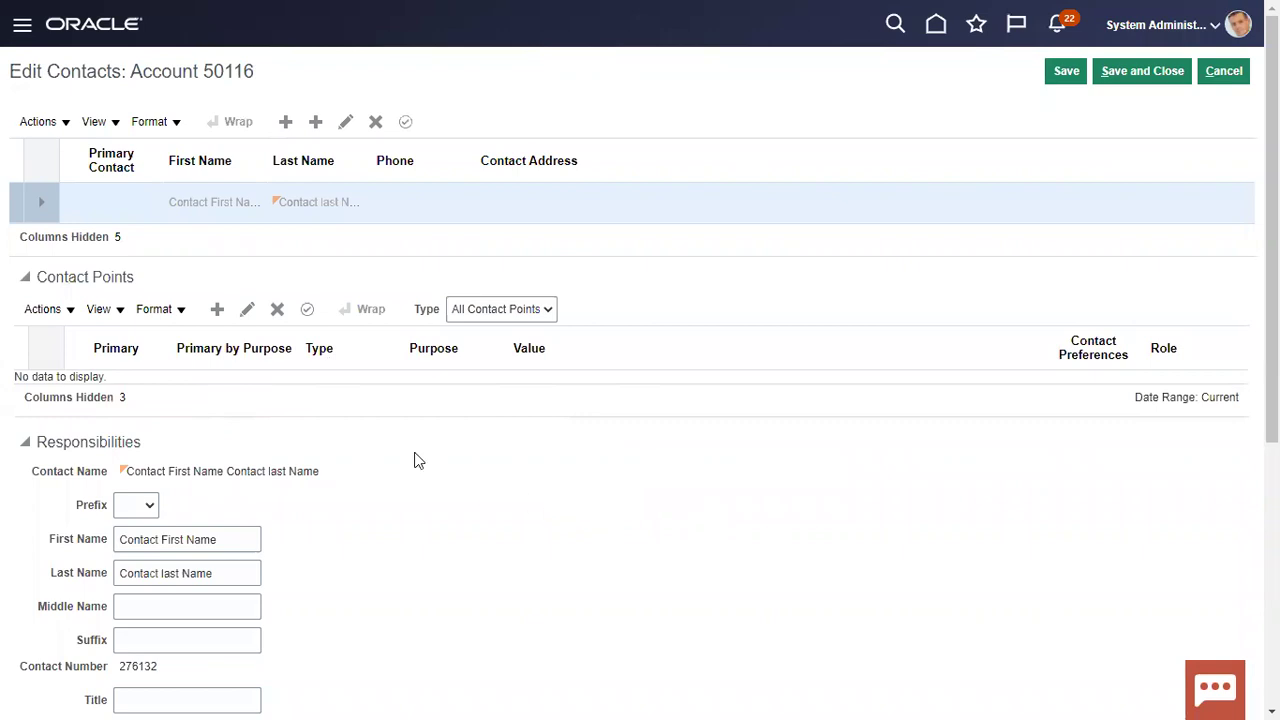
- Add a land phone contact point to the contact with country code 91, entering the contact's phone number
left_click(217, 316)
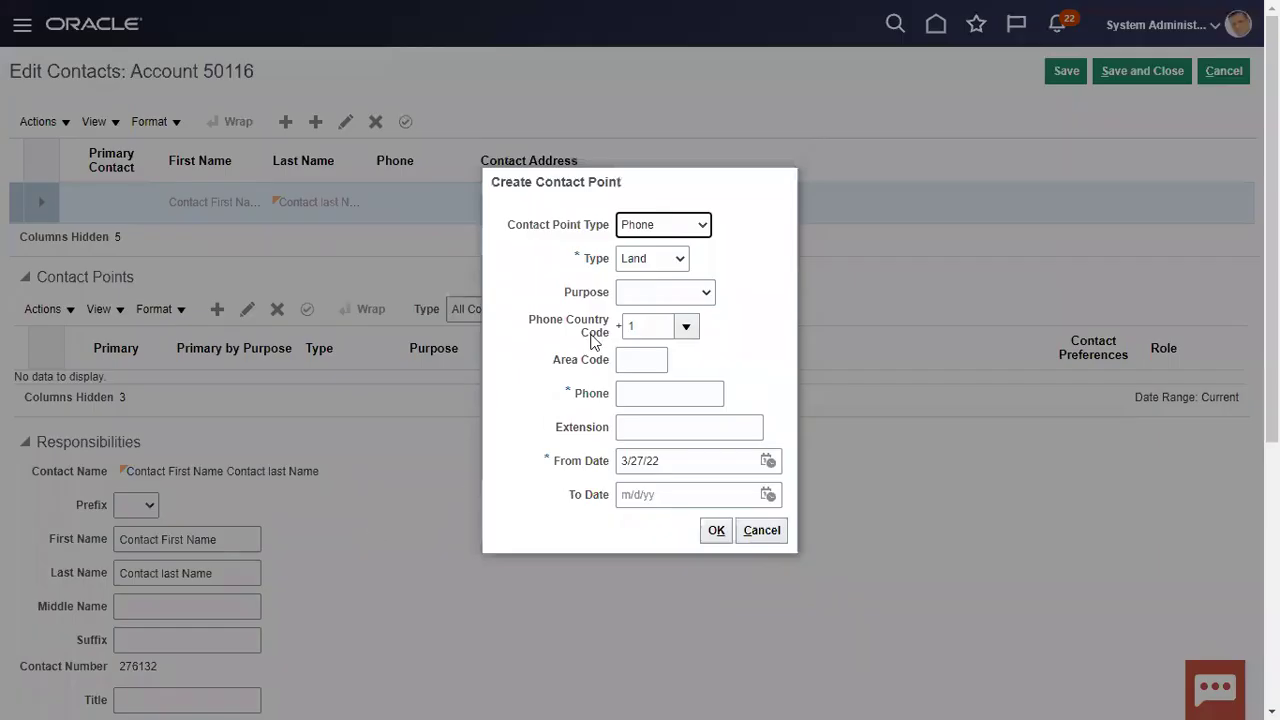
left_click(652, 226)
left_click(454, 229)
left_click(654, 224)
left_click(603, 386)
left_click(639, 392)
left_click(637, 327)
type("91")
left_click(630, 360)
left_click(633, 393)
type("12")
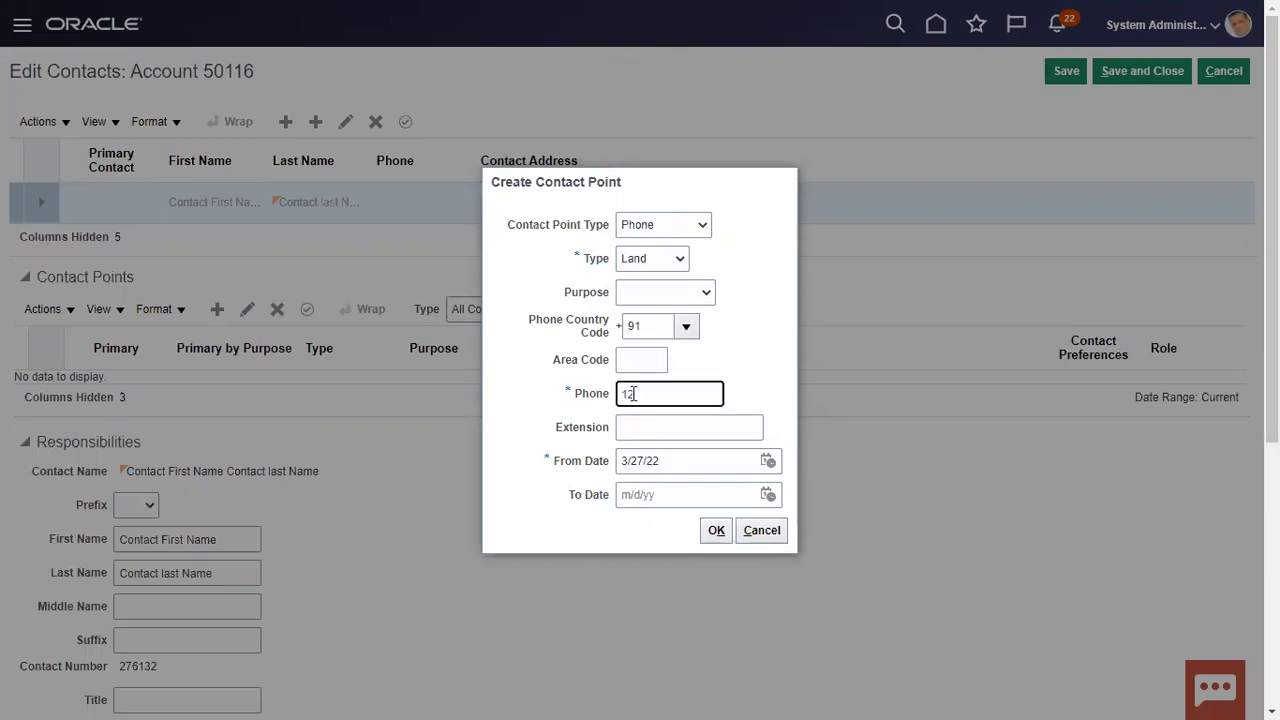
type("34567890")
left_click(716, 532)
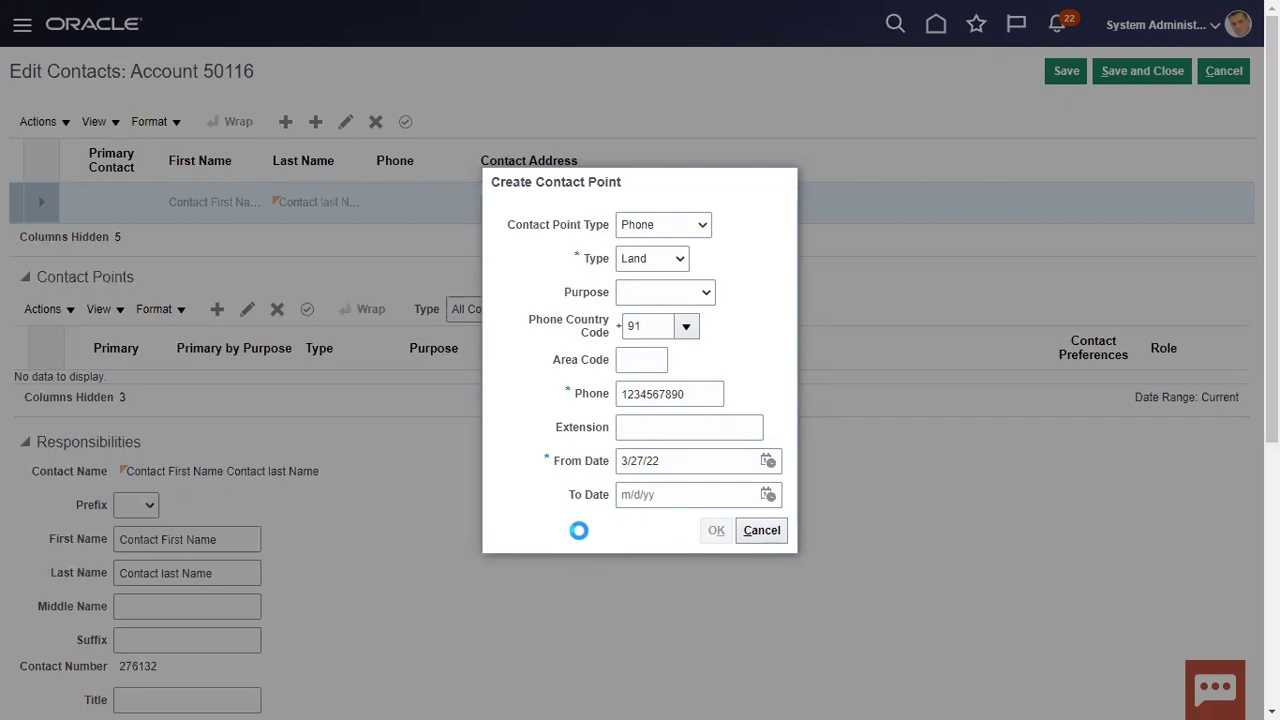
- Add an account contact responsibility of type Bill to for the contact
scroll(578, 534, "down", 5)
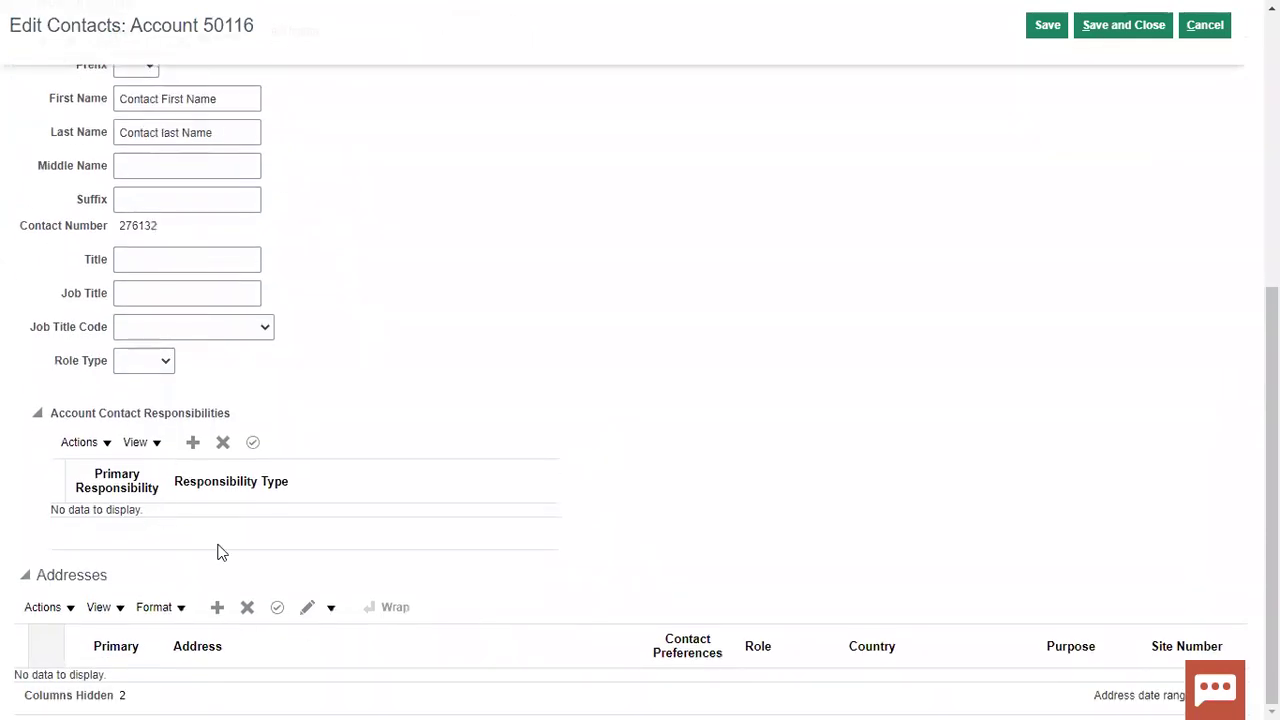
left_click(193, 446)
left_click(270, 524)
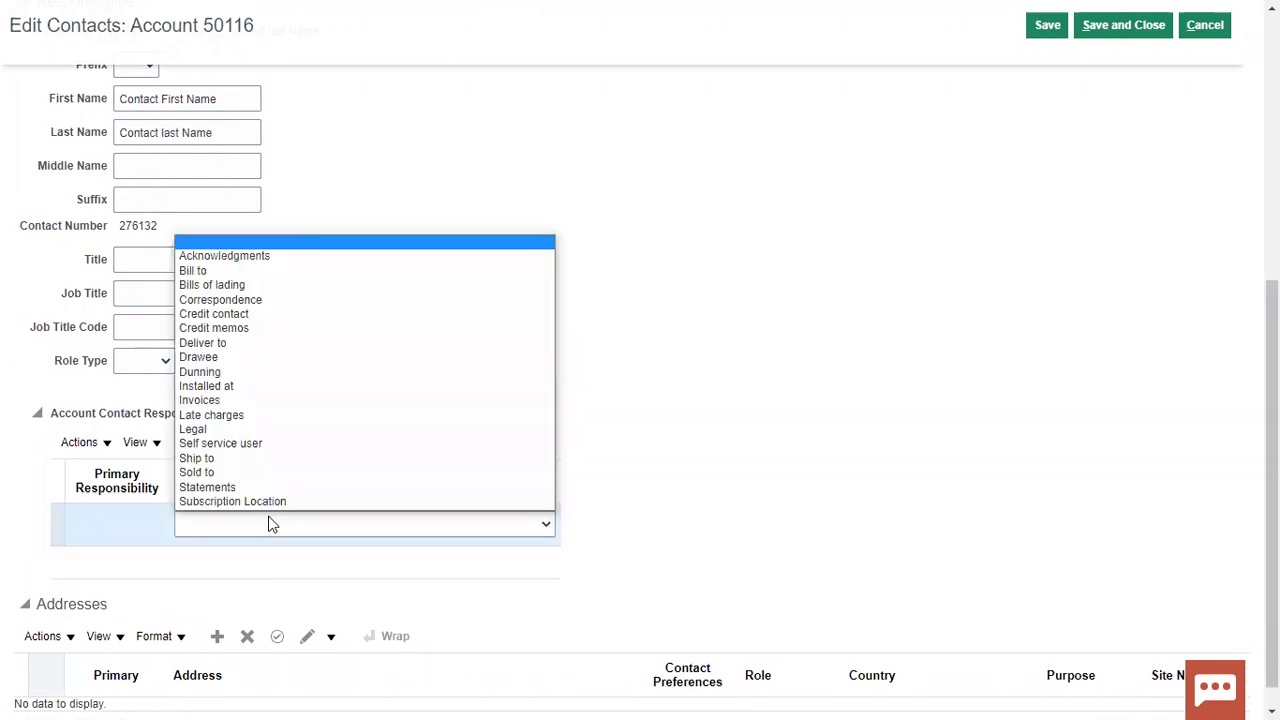
key("Down")
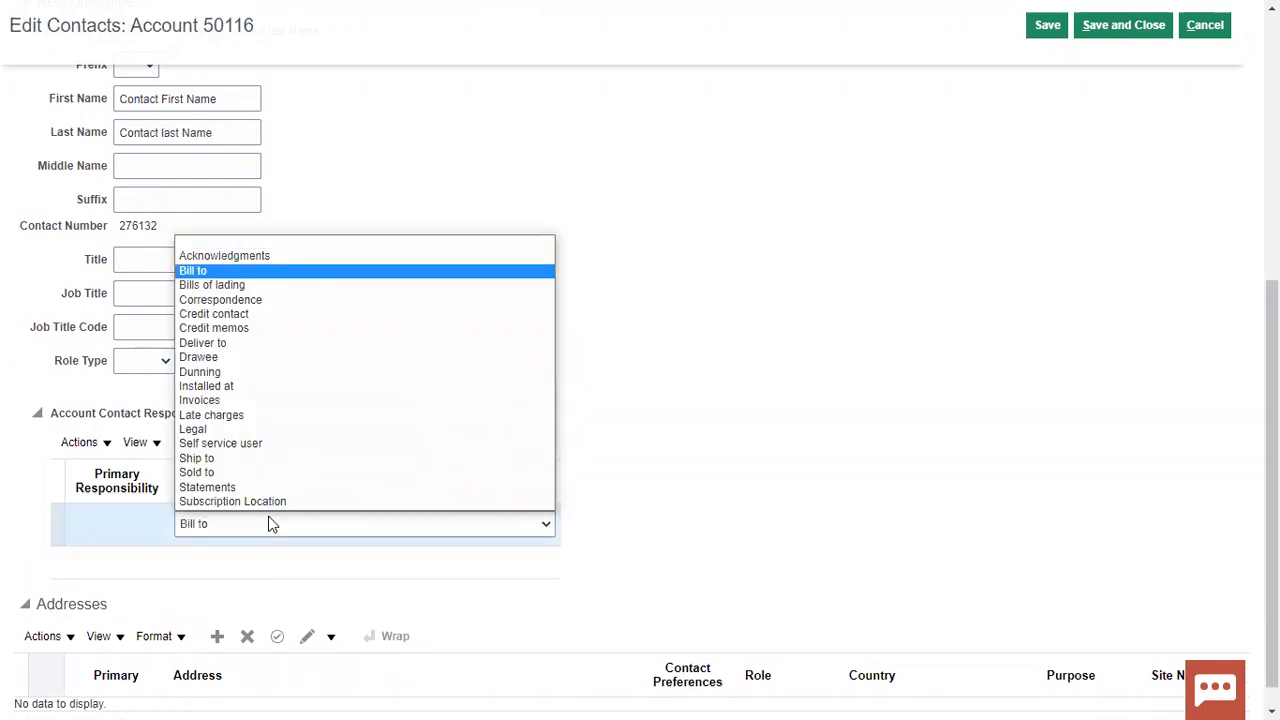
key("Return")
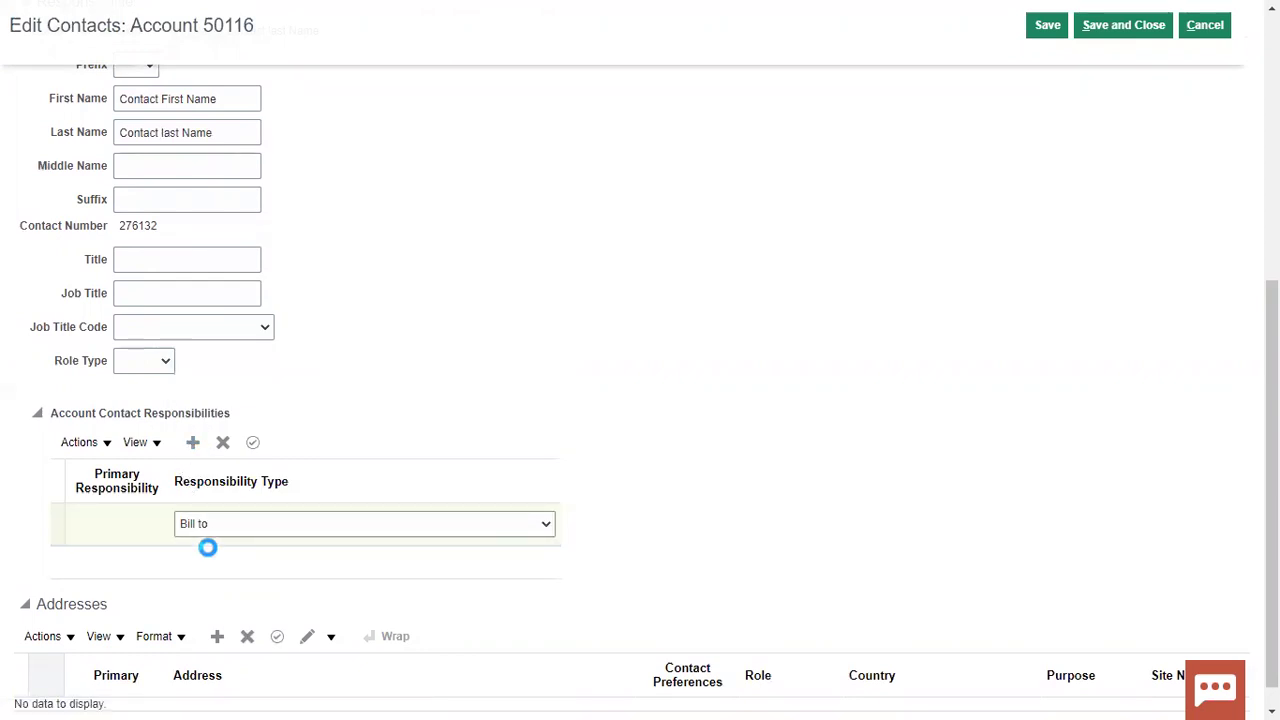
- Set the responsibility type of a second account contact responsibility to Dunning
left_click(214, 529)
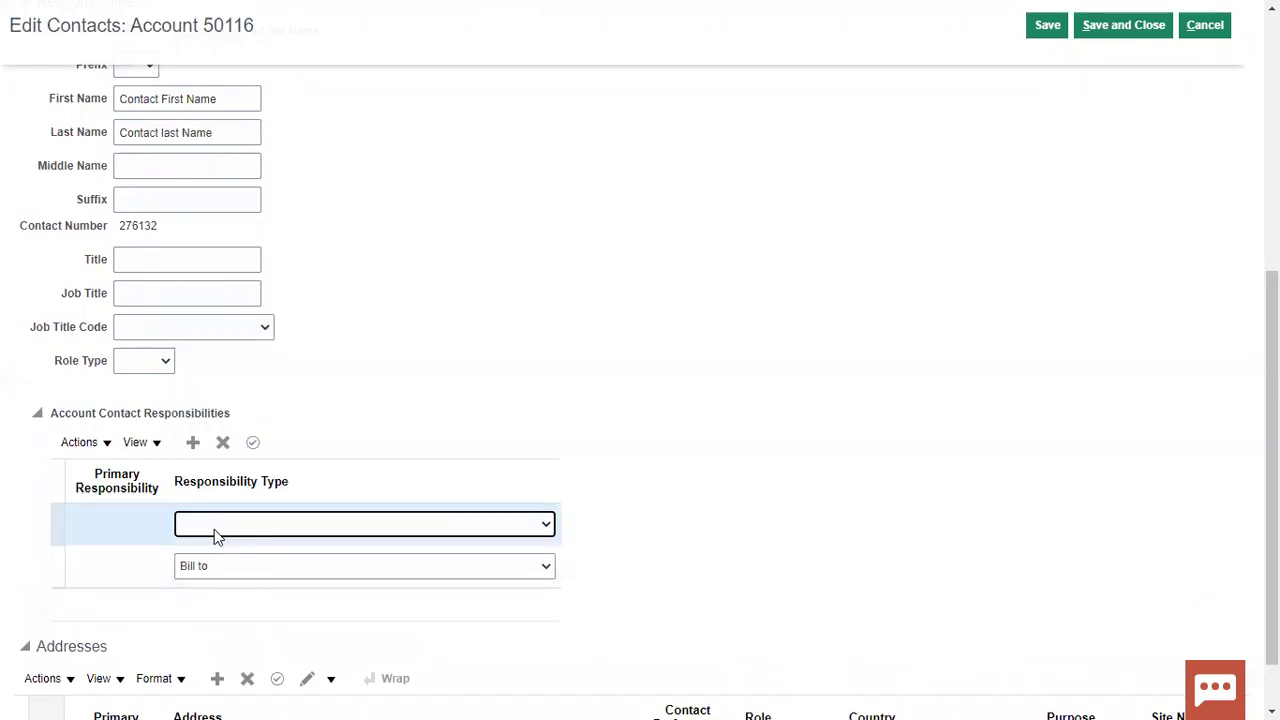
key("Down")
key("Down")
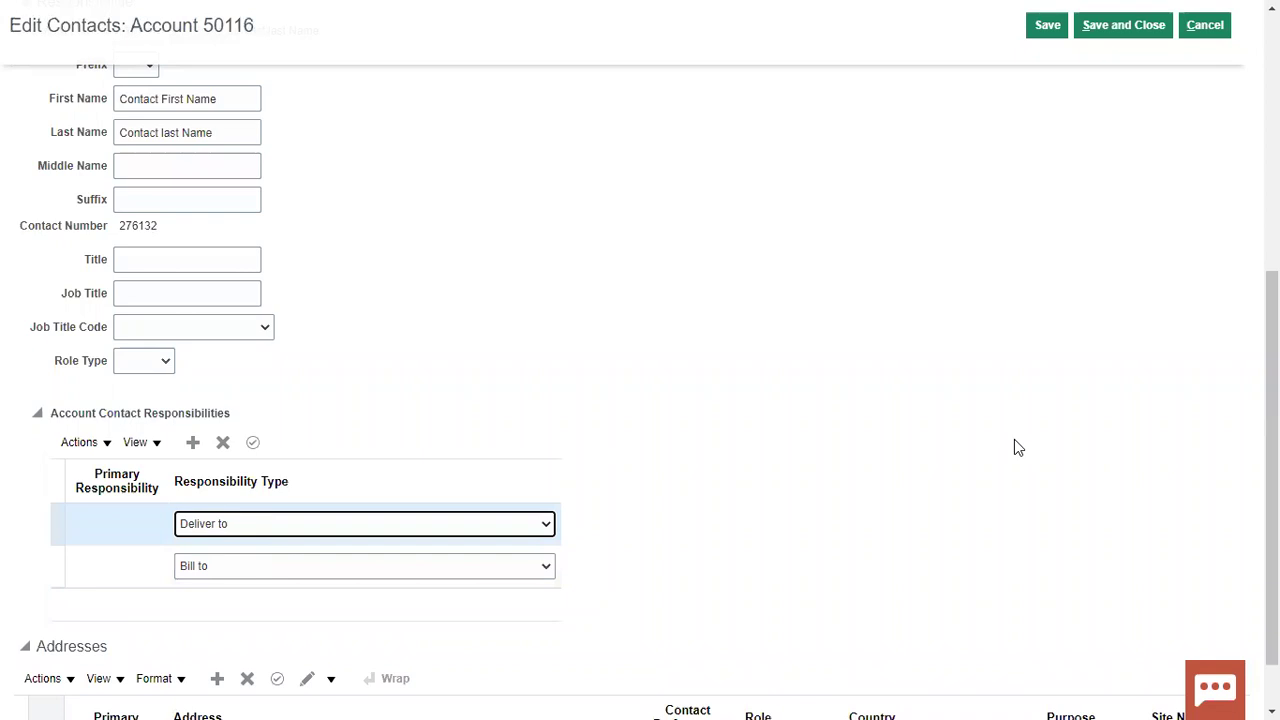
key("Down")
left_click(546, 524)
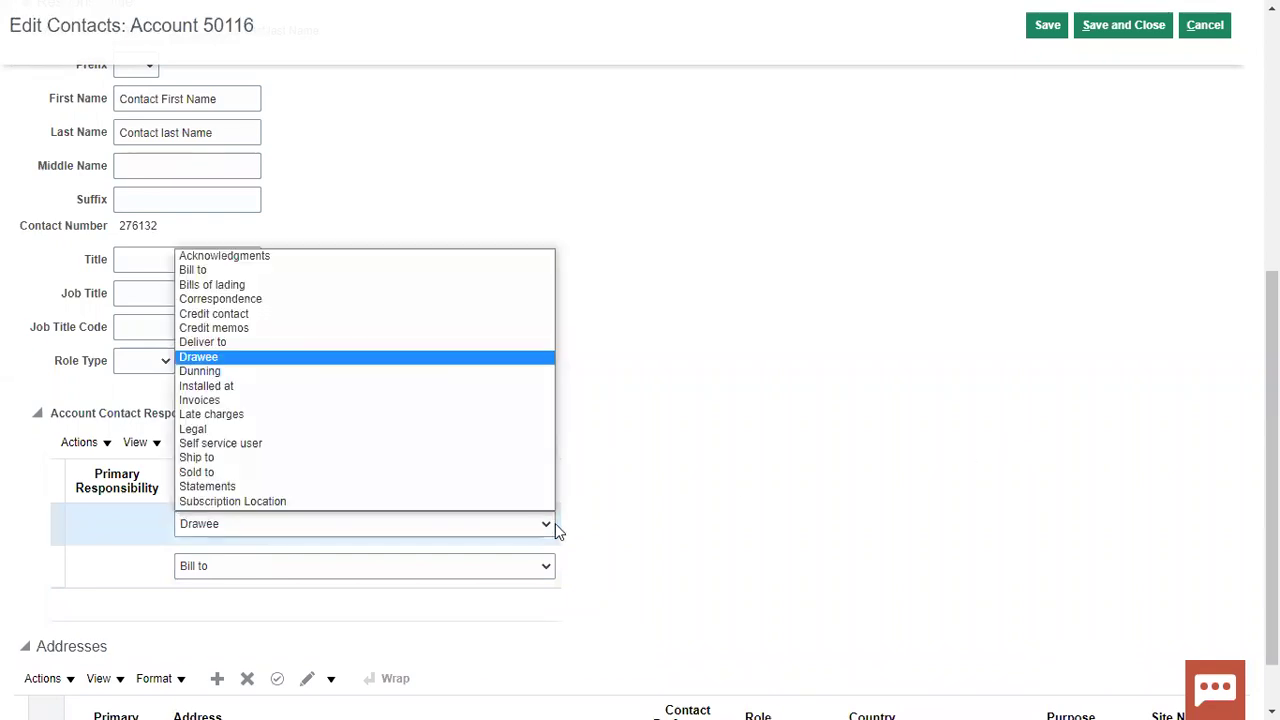
key("Down")
key("Return")
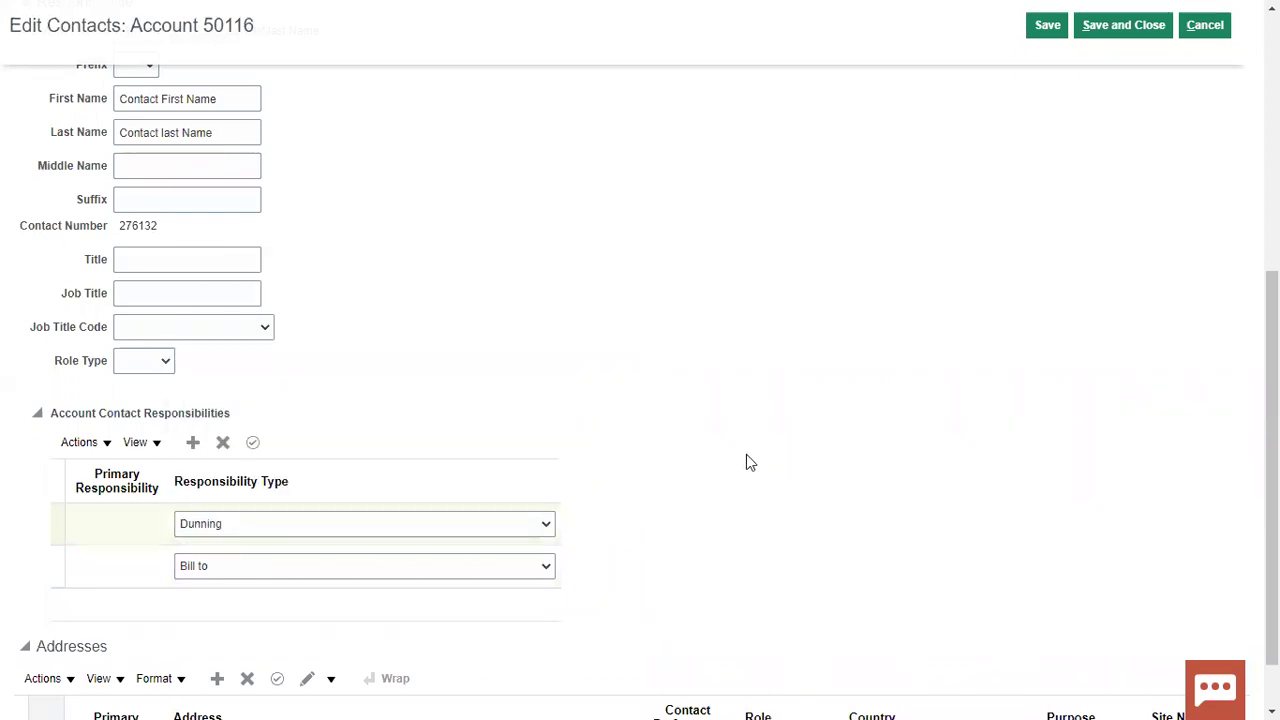
- Save the contact changes and close the contacts editor to return to the account
scroll(1031, 283, "up", 4)
scroll(1031, 283, "up", 1)
left_click(1064, 72)
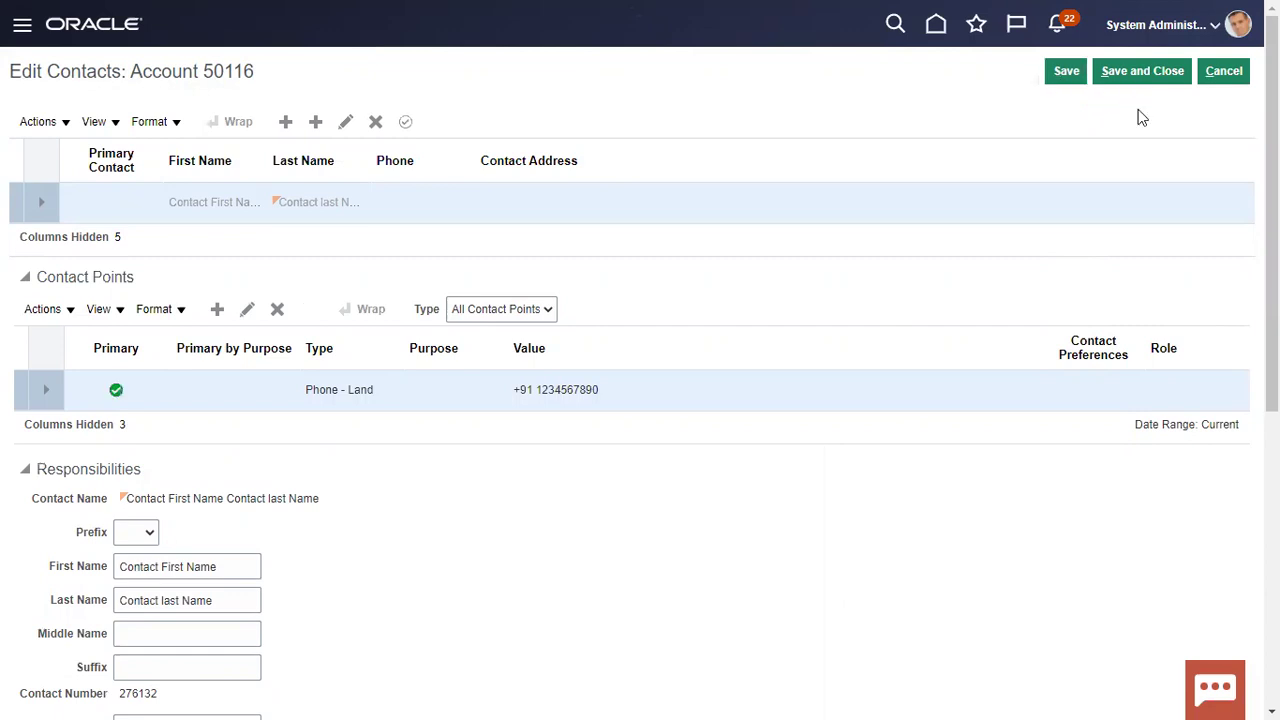
left_click(1128, 78)
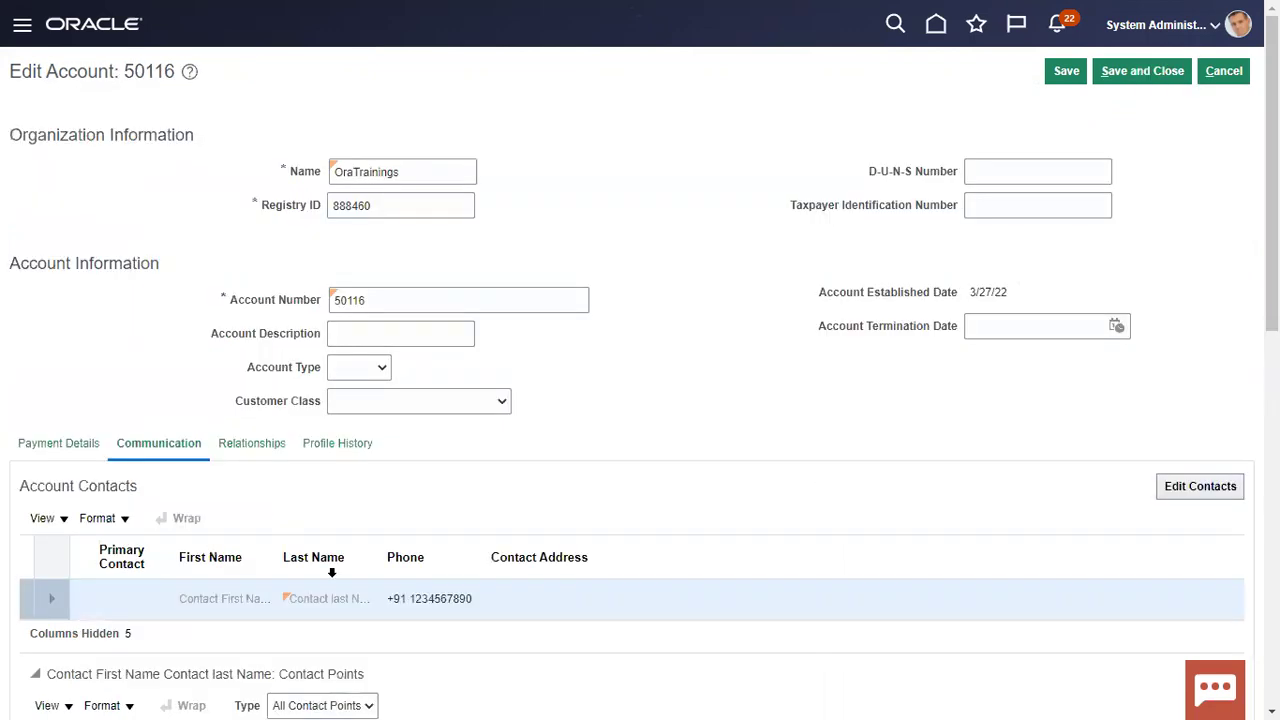
- Review the account's profile history and insert a new account profile record with an effective start date of 3/28/22
scroll(480, 600, "down", 2)
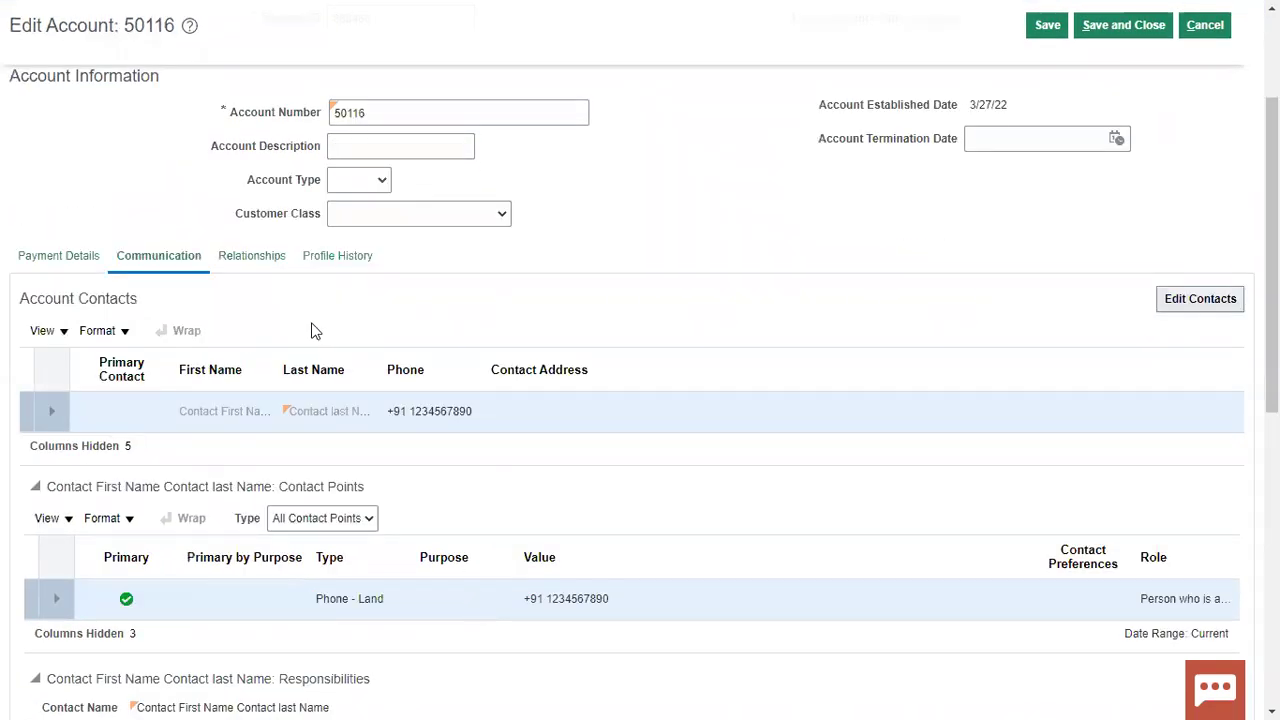
left_click(334, 258)
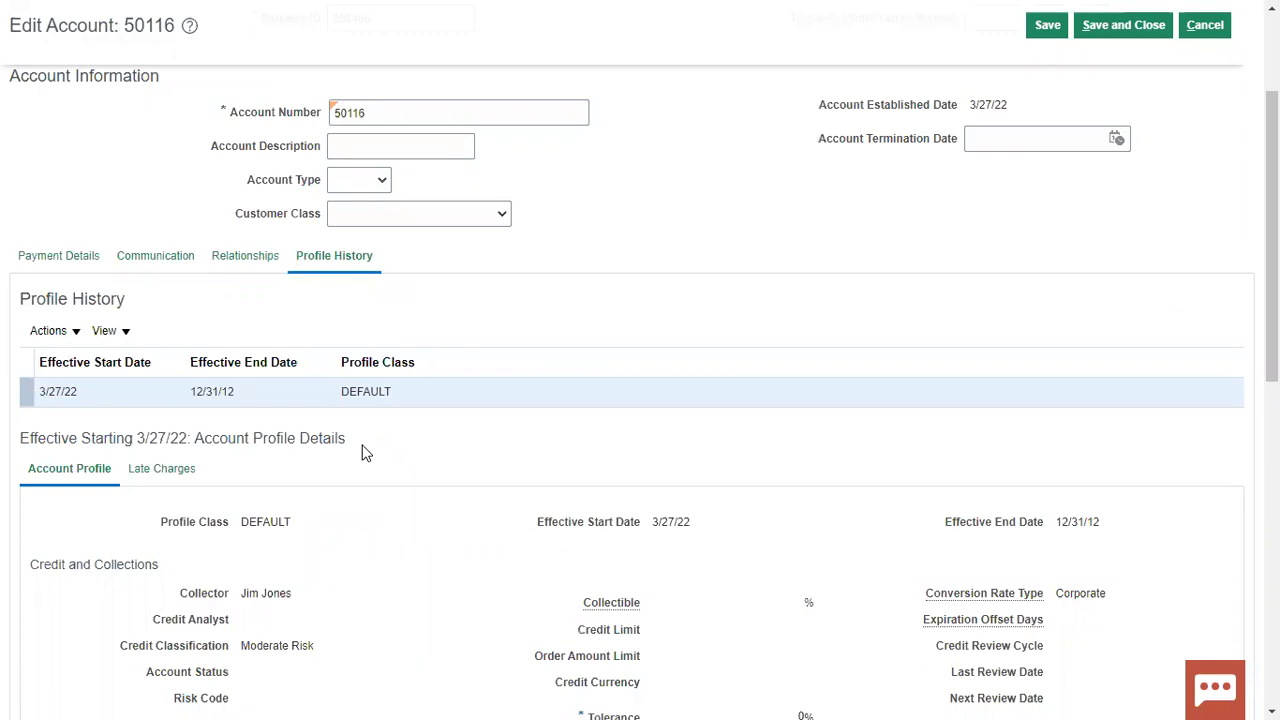
scroll(365, 453, "down", 5)
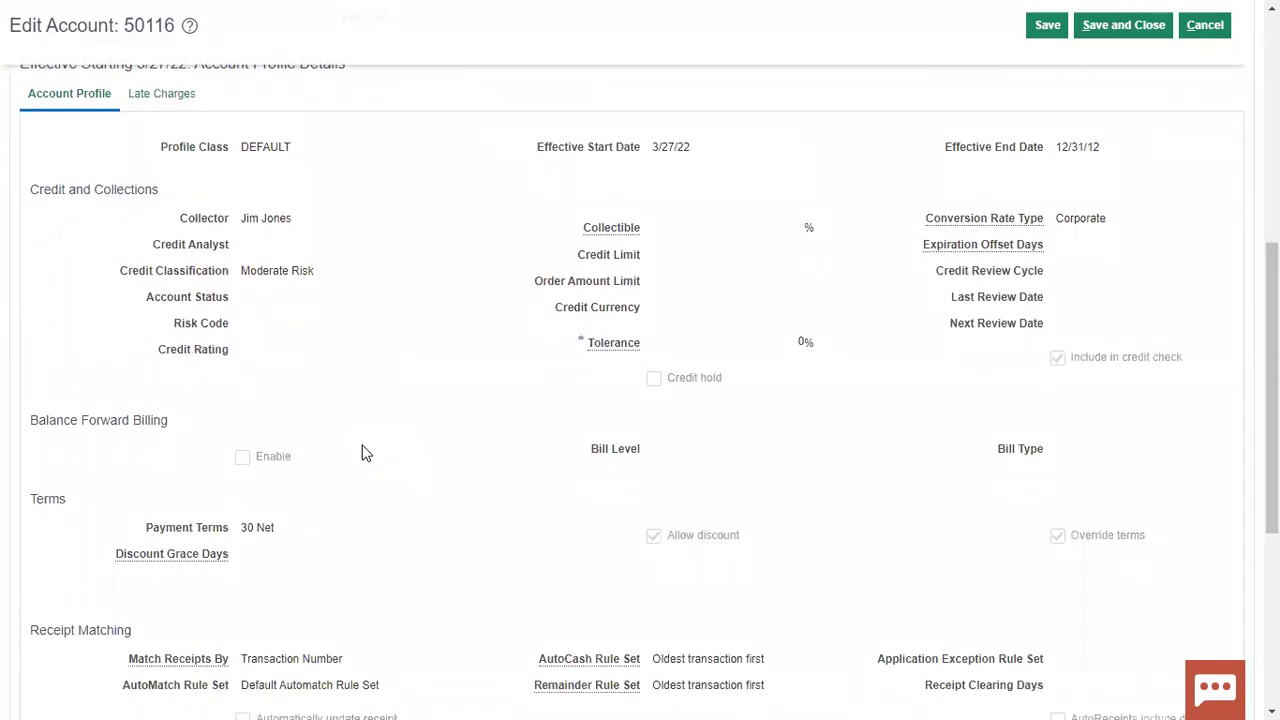
scroll(365, 453, "up", 5)
left_click(60, 334)
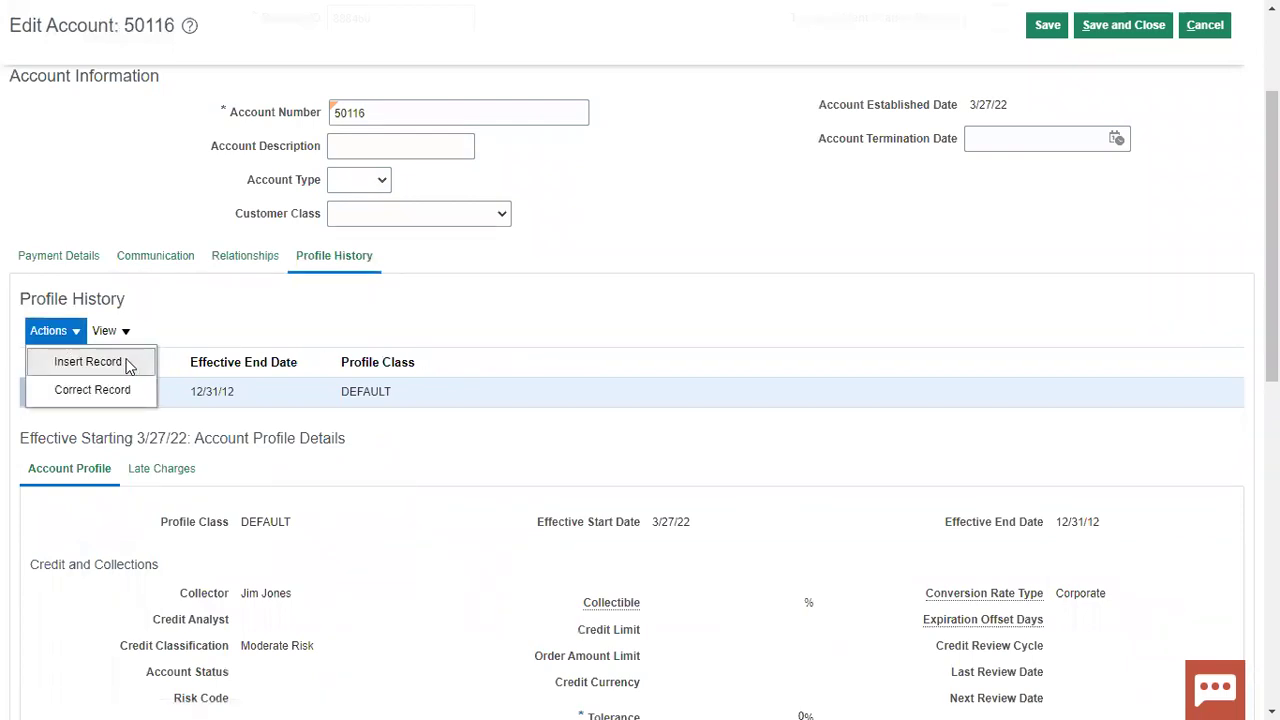
left_click(88, 362)
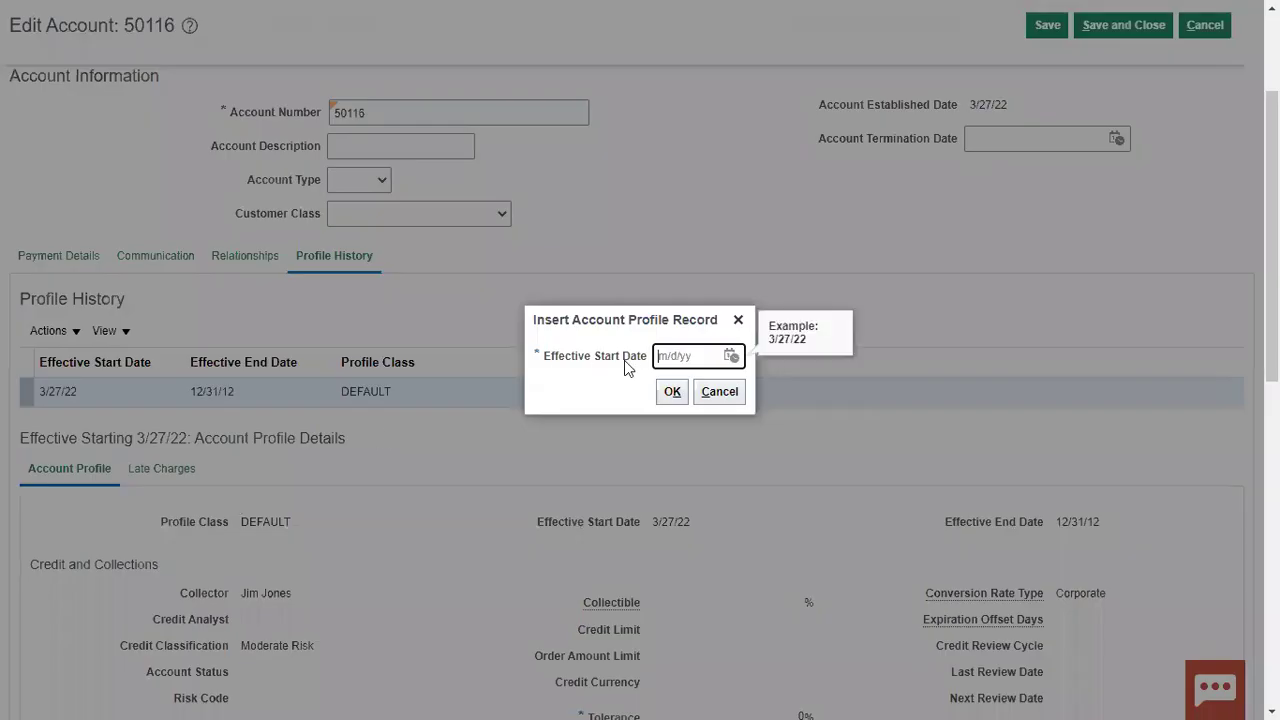
left_click(731, 356)
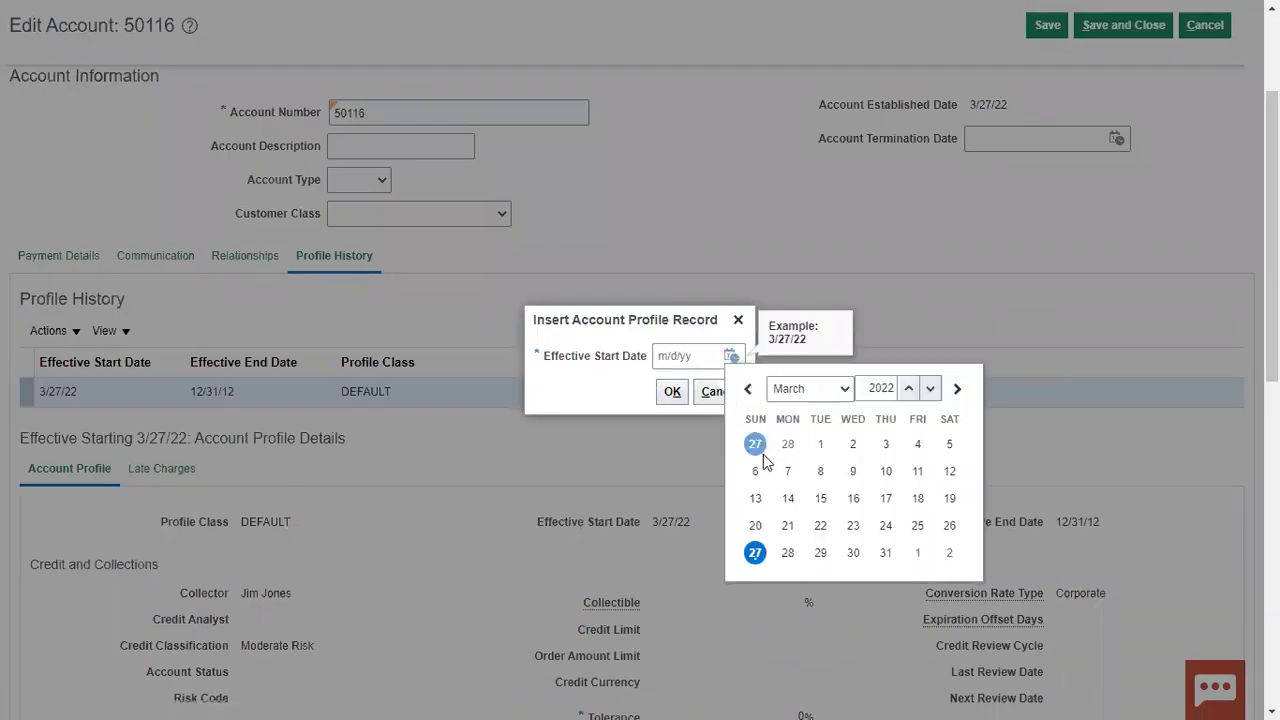
left_click(788, 553)
left_click(672, 391)
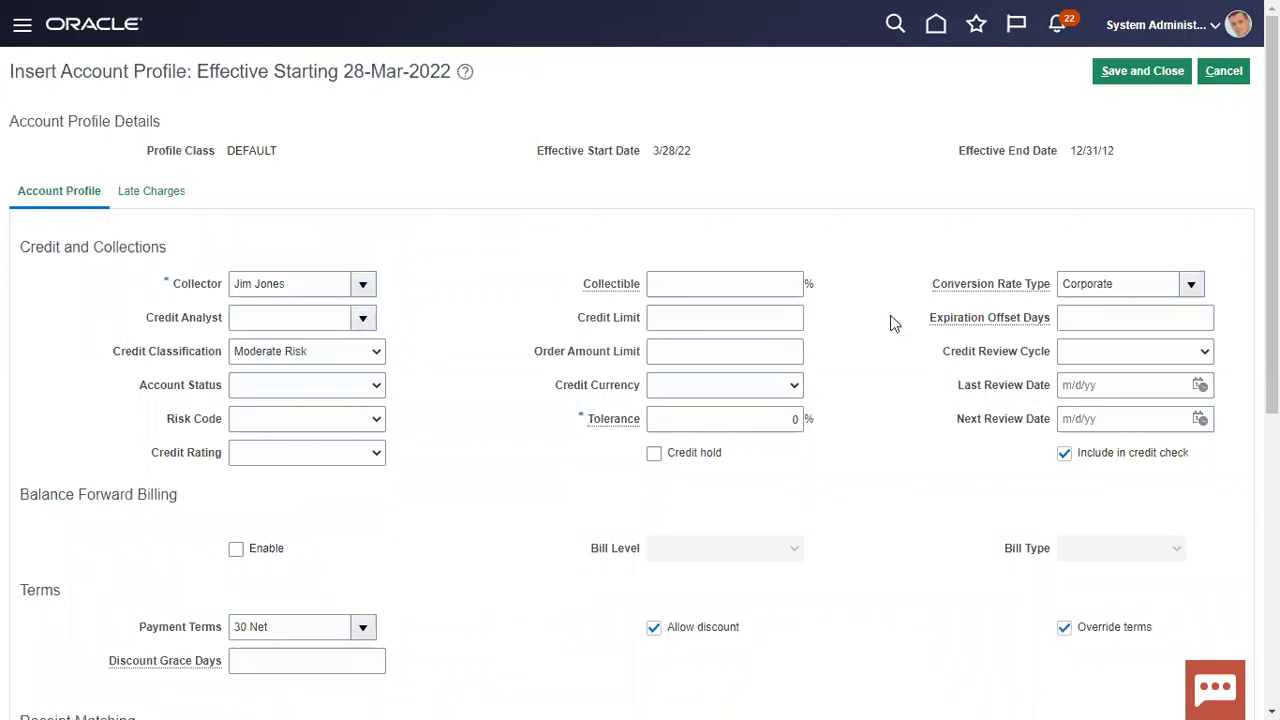
- Review the new account profile's credit, terms, receipt matching and statement settings, and save and close it
scroll(1119, 467, "down", 5)
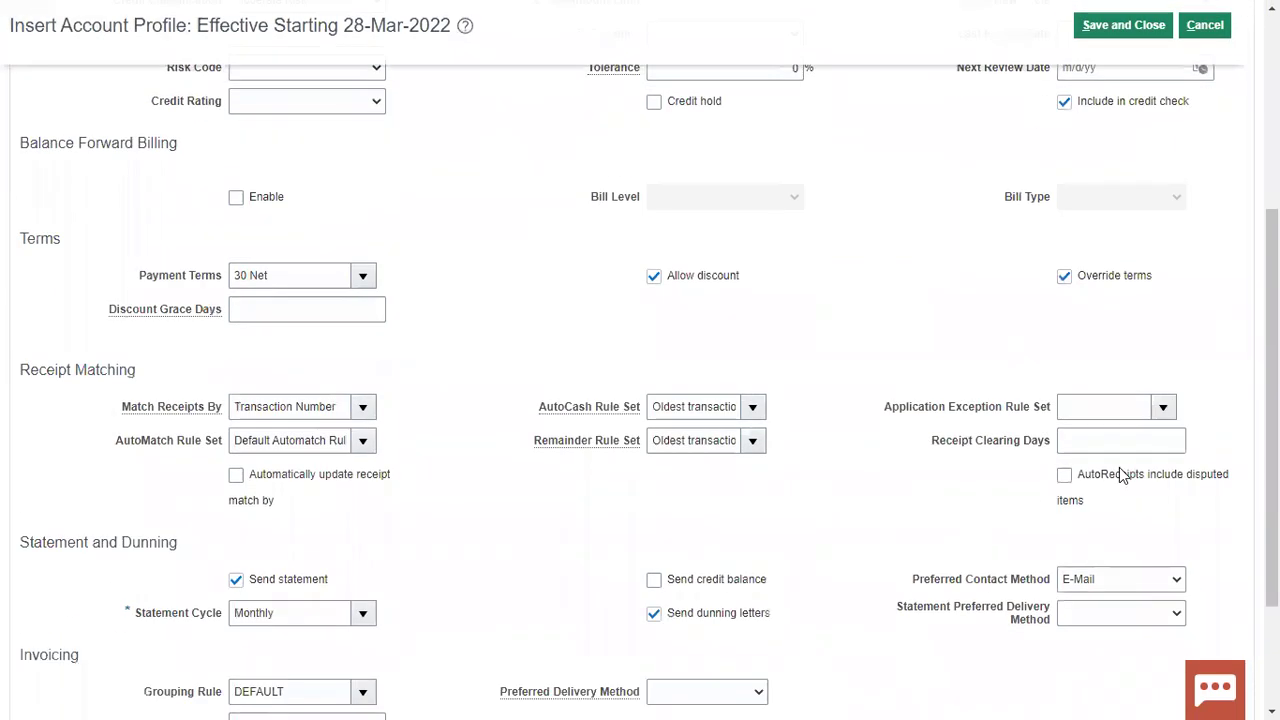
scroll(1119, 469, "up", 5)
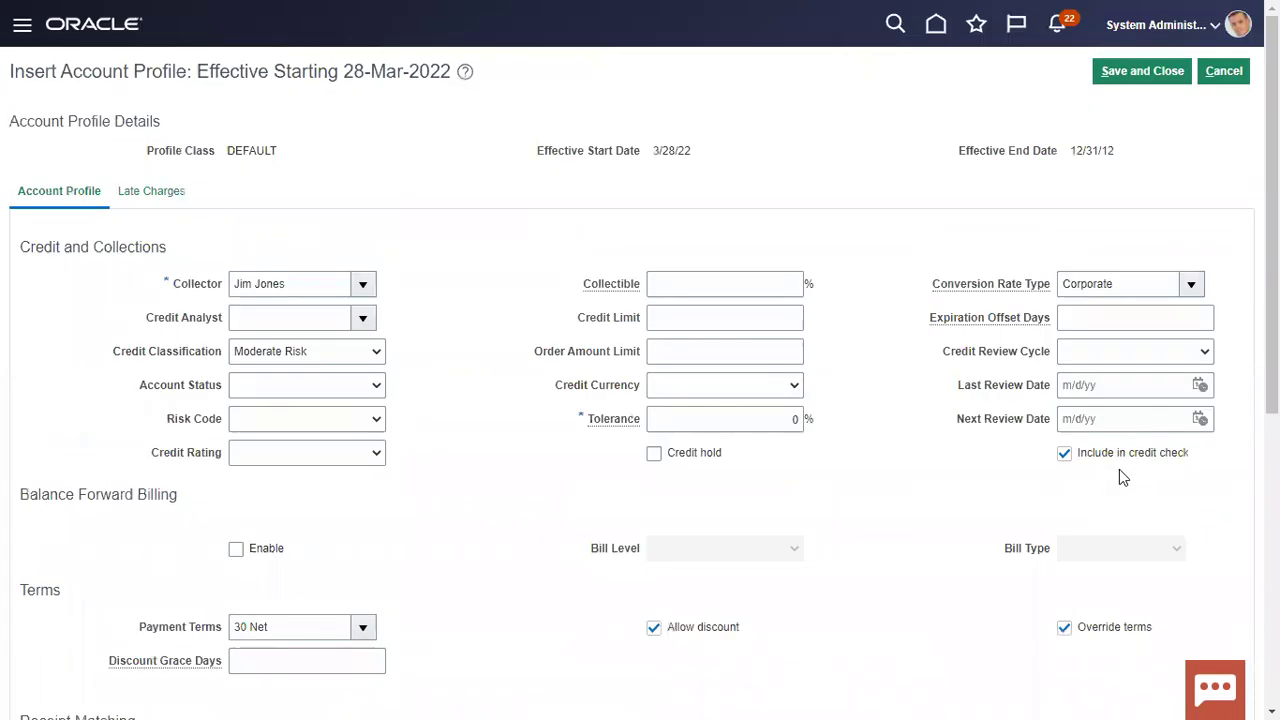
left_click(1128, 76)
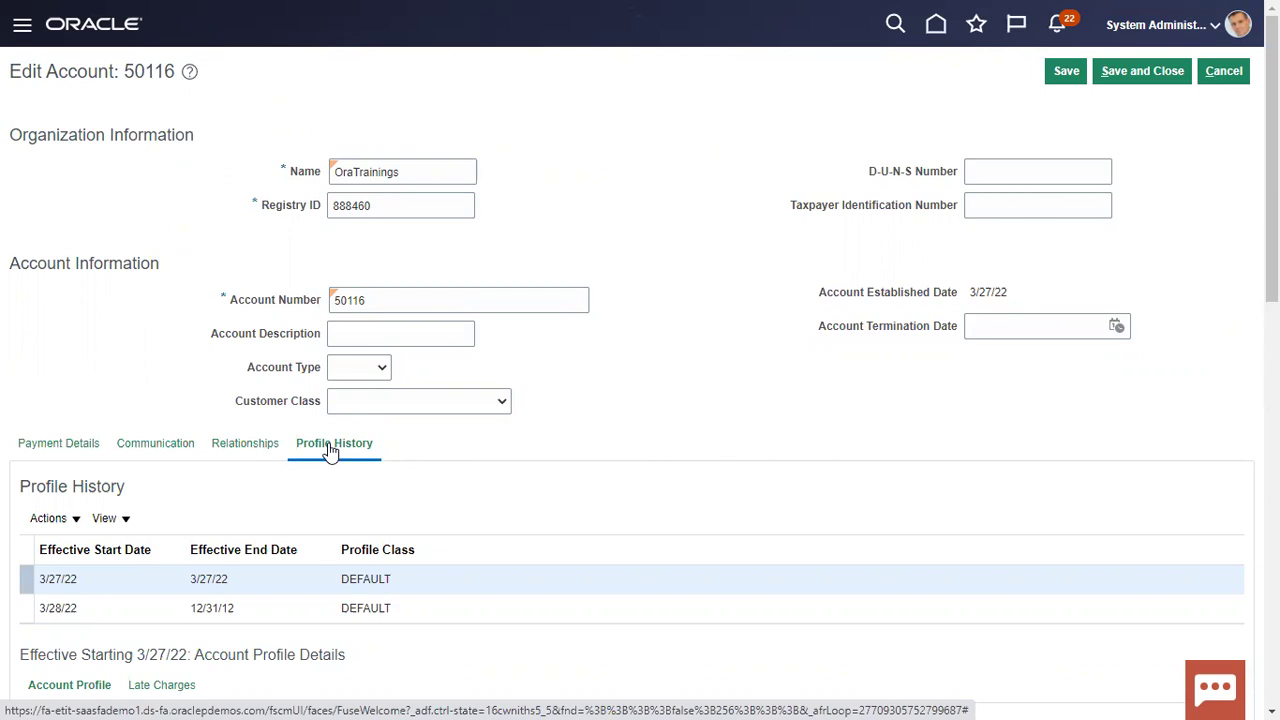
- Switch to the running PowerPoint slide show and advance to the TCA-Customer-Main Entities slide
key("F11")
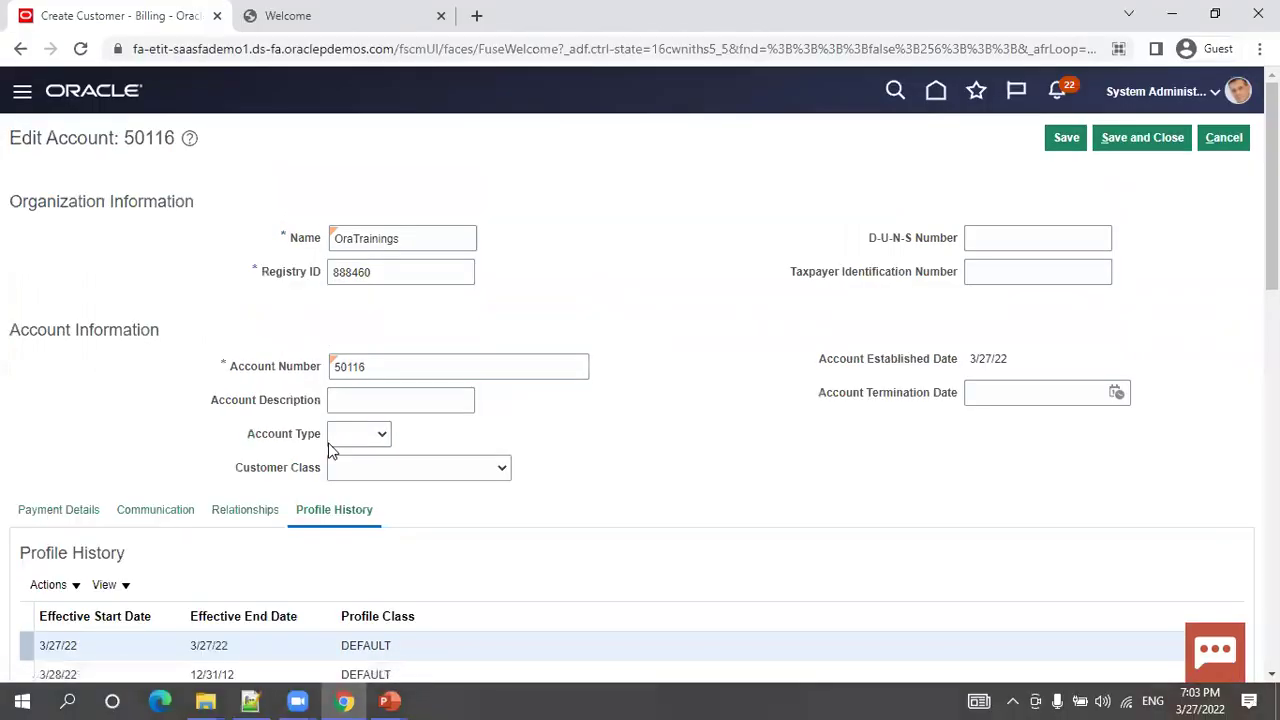
left_click(391, 699)
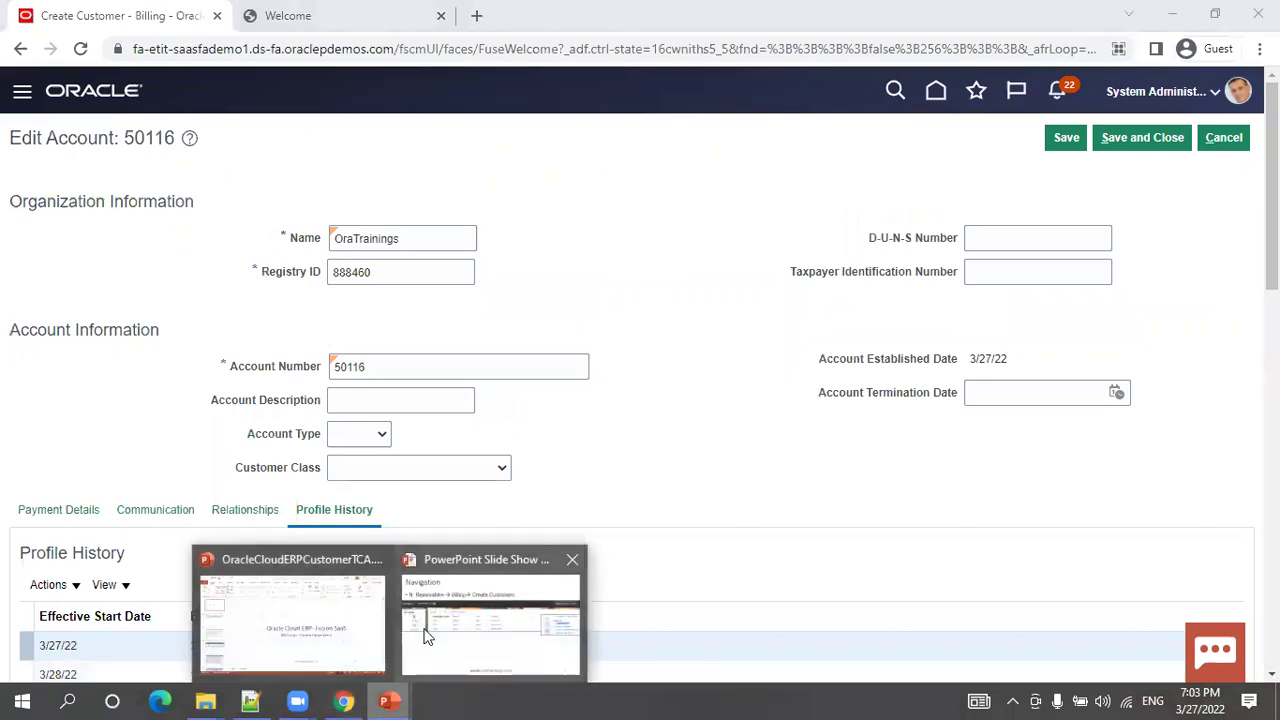
left_click(423, 634)
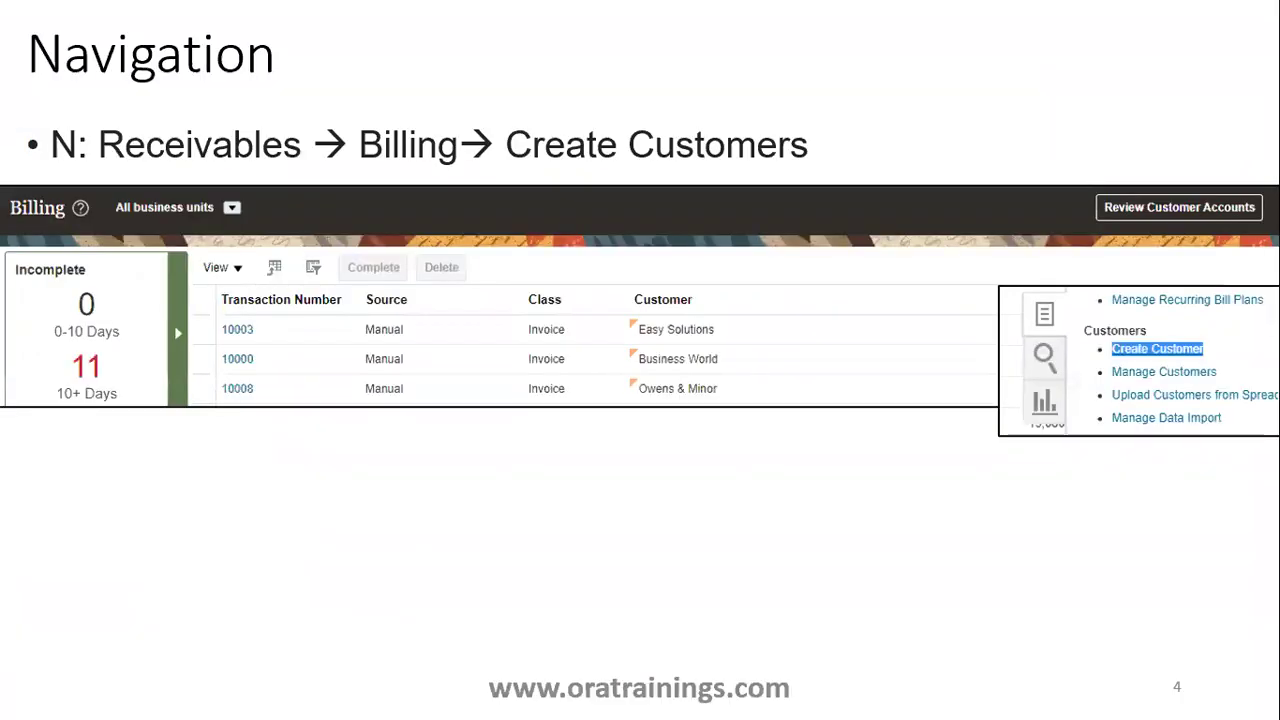
key("Right")
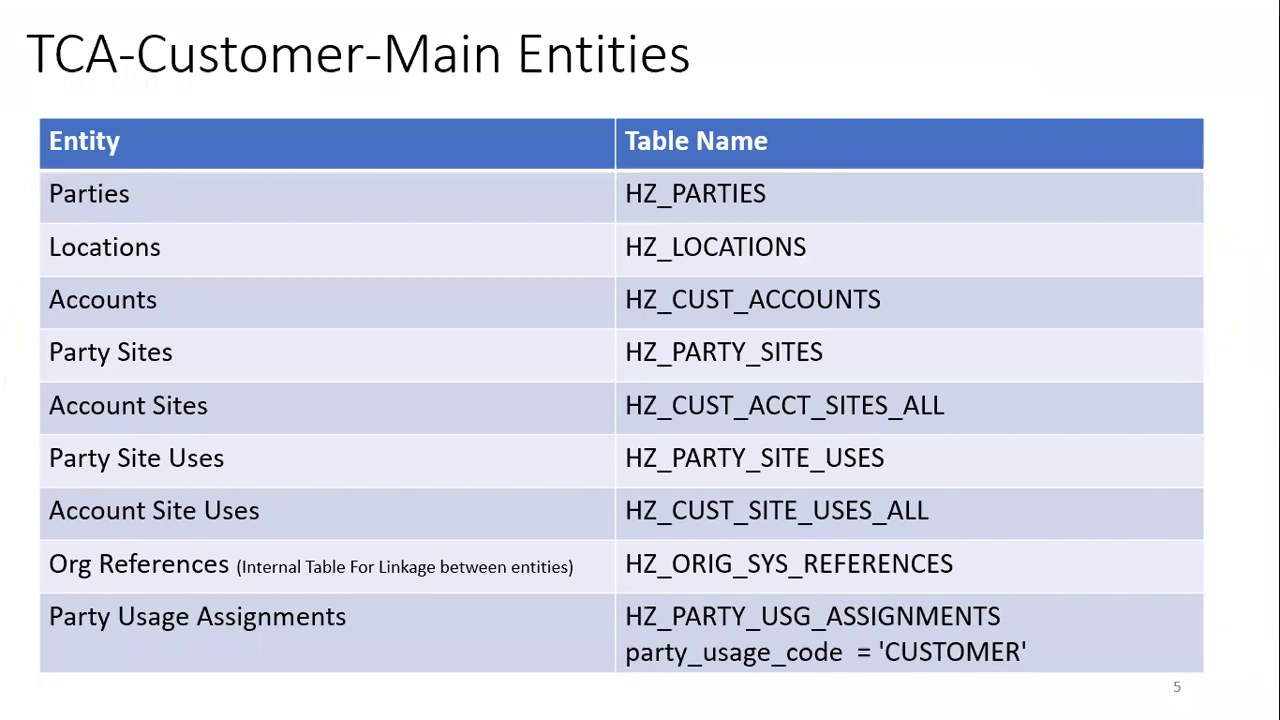